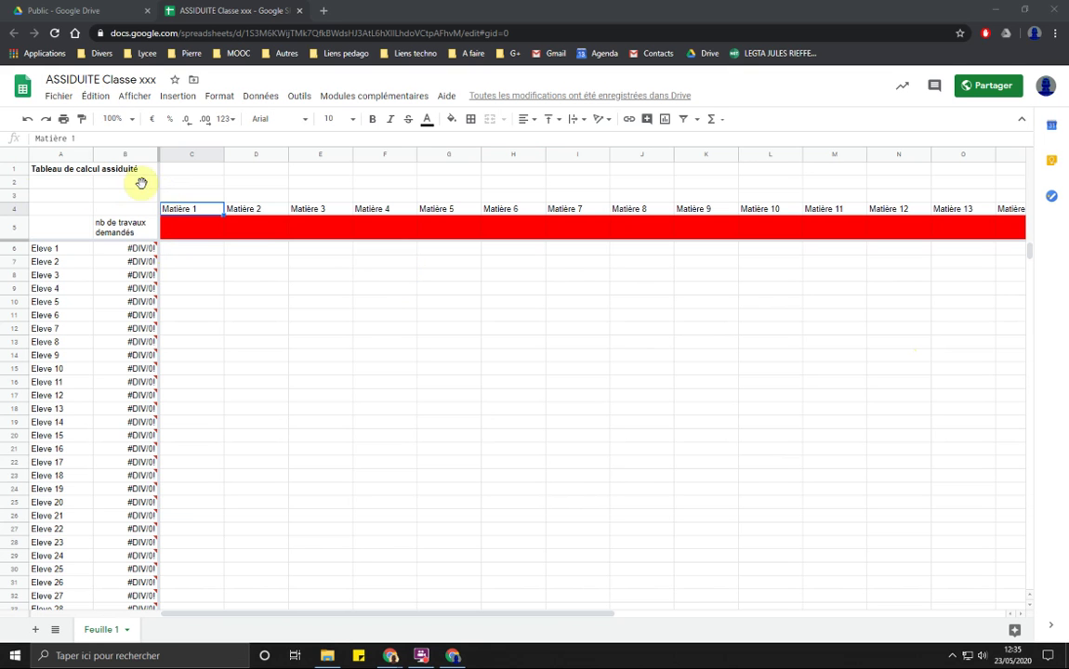
{"action": "left_click", "coordinate": [17, 156]}
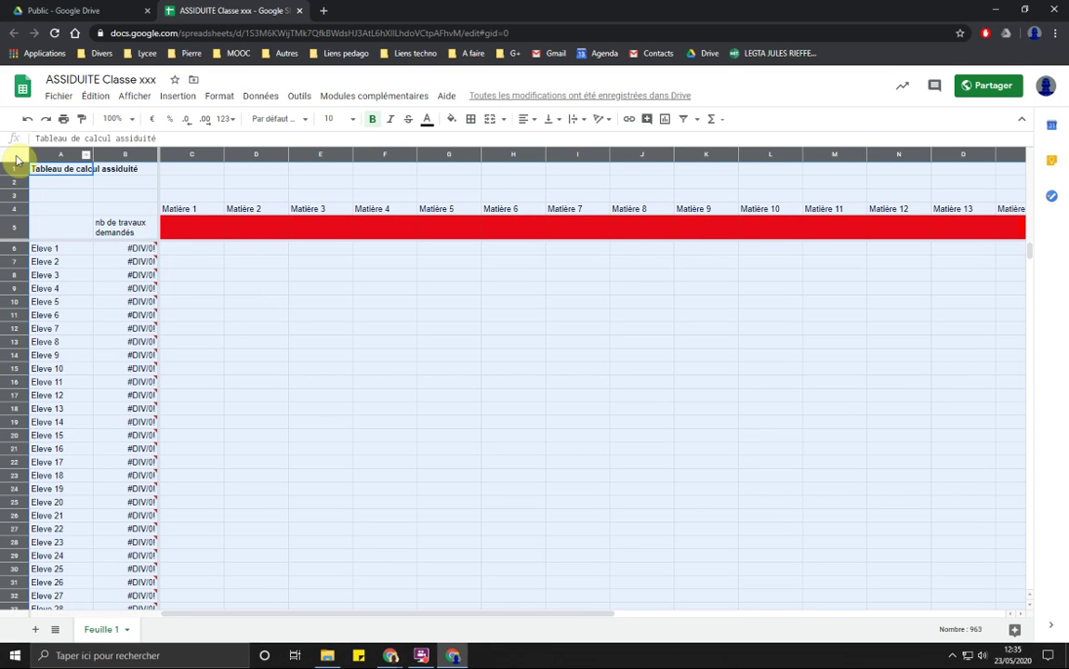
{"action": "right_click", "coordinate": [17, 156]}
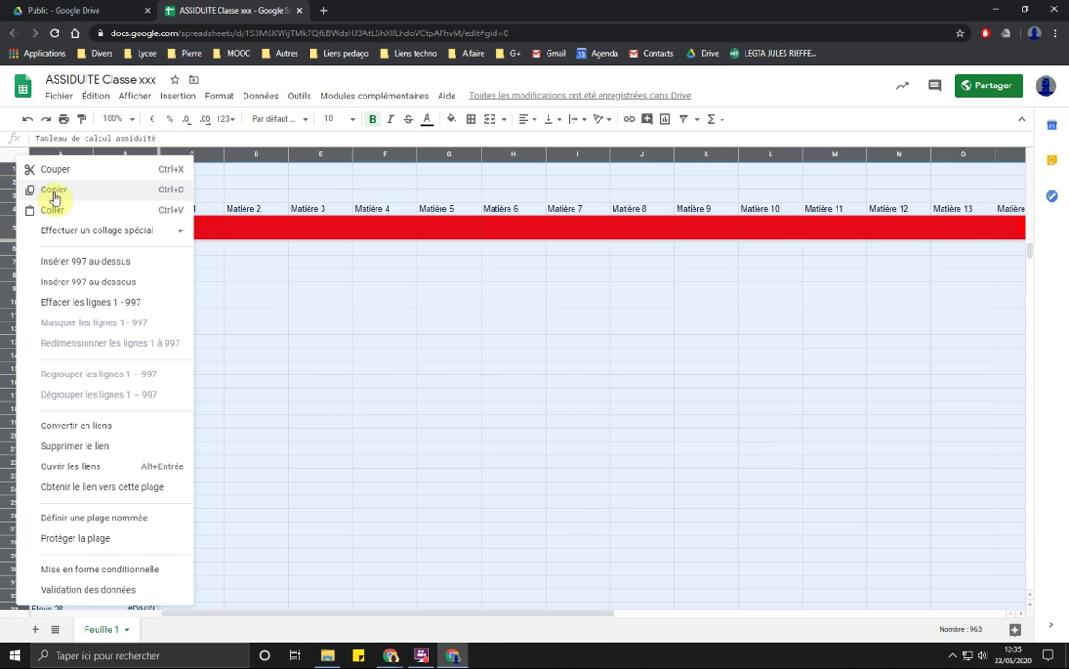
{"action": "left_click", "coordinate": [445, 305]}
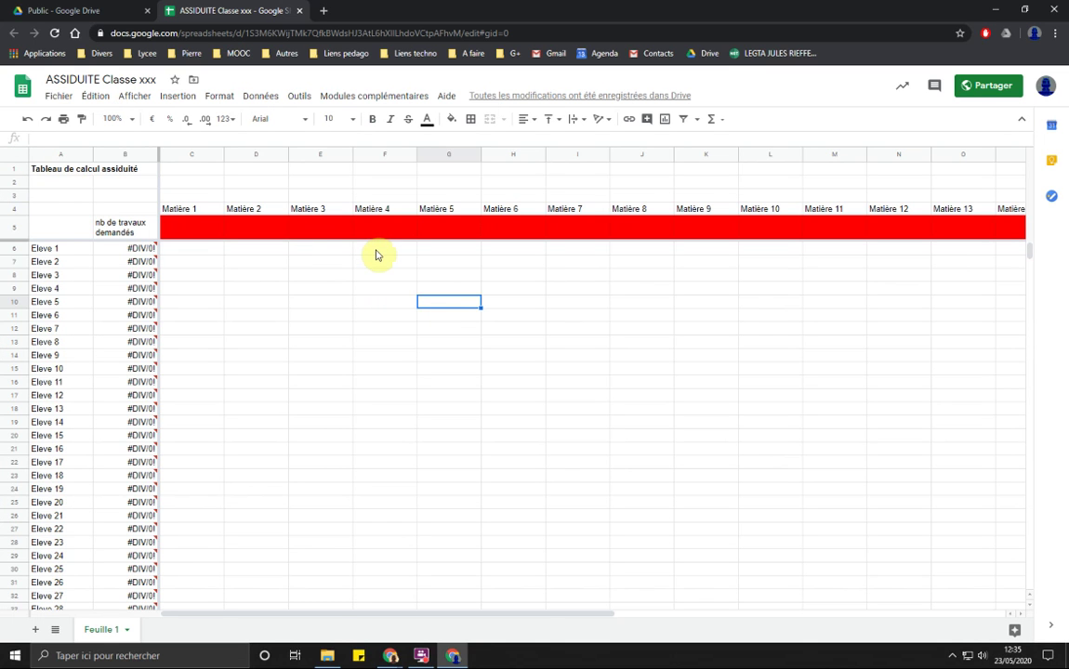
Examine the subject columns, the student rows and the orange formula block below row 52.
{"action": "left_click", "coordinate": [182, 214]}
{"action": "mouse_move", "coordinate": [311, 614]}
{"action": "left_mouse_down"}
{"action": "mouse_move", "coordinate": [734, 637]}
{"action": "mouse_move", "coordinate": [317, 626]}
{"action": "left_mouse_up"}
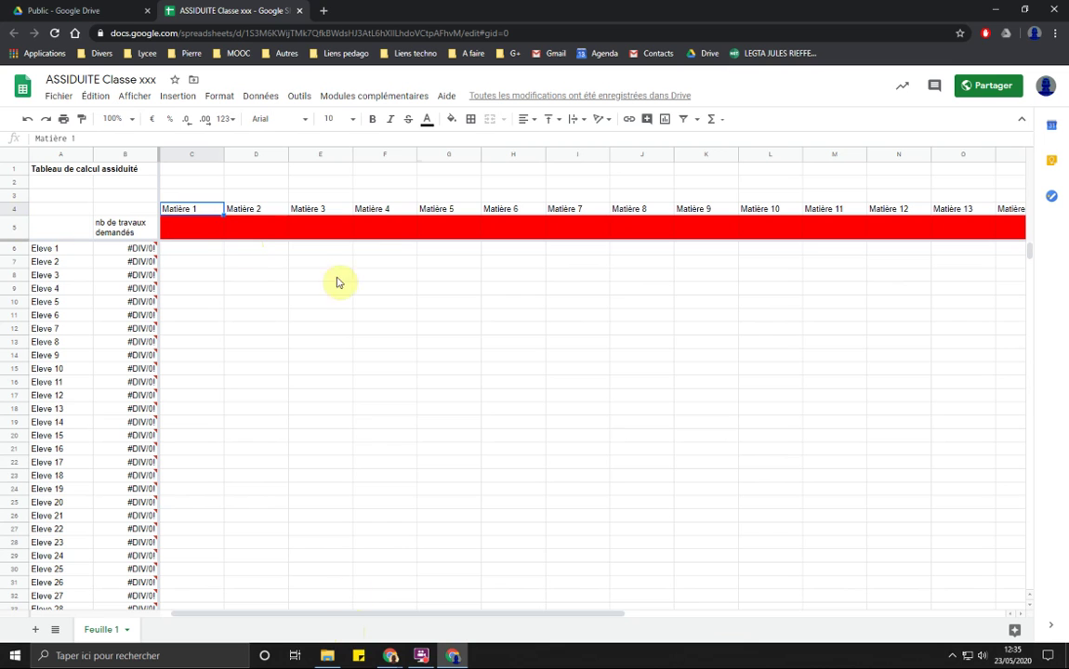
{"action": "left_click_drag", "start_coordinate": [358, 615], "coordinate": [775, 628]}
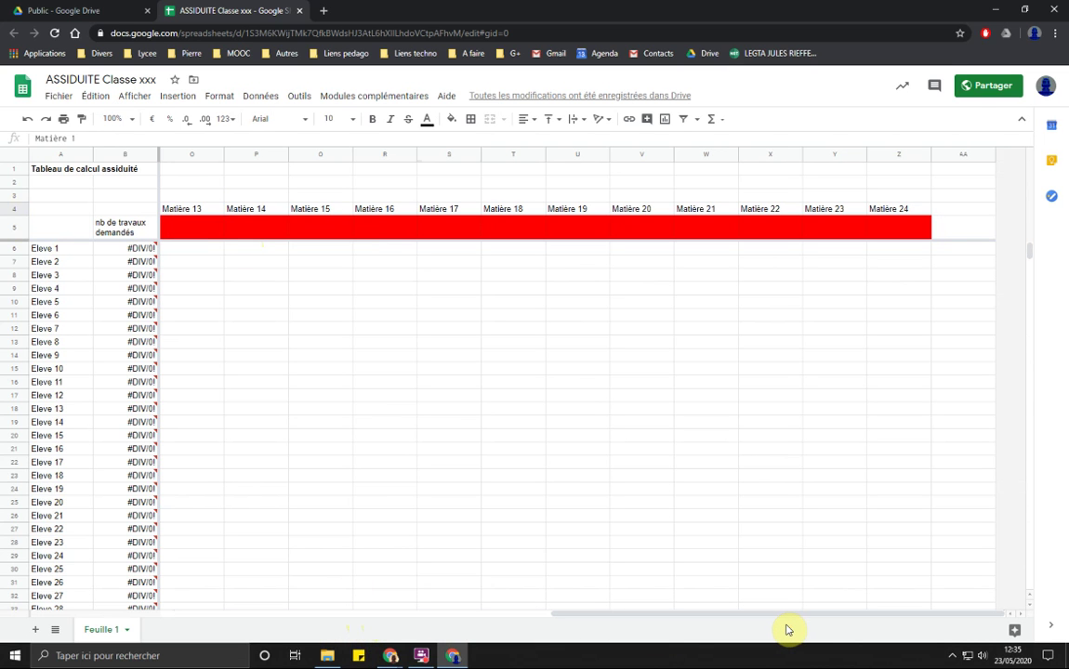
{"action": "left_click_drag", "start_coordinate": [733, 619], "coordinate": [216, 617]}
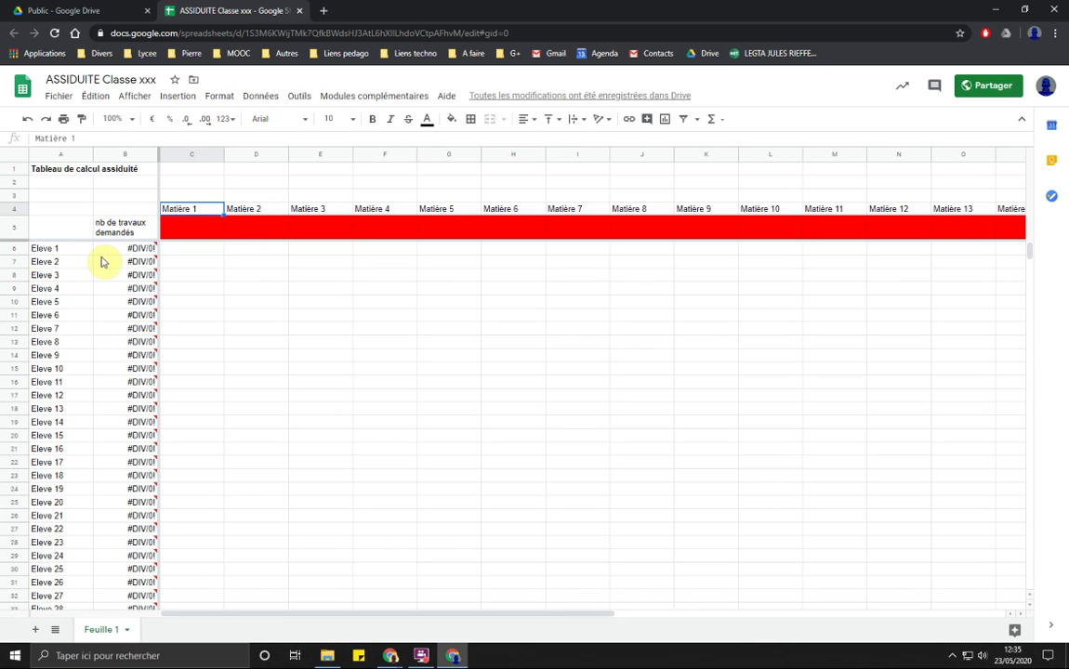
{"action": "scroll", "coordinate": [79, 274], "scroll_direction": "down", "scroll_amount": 3}
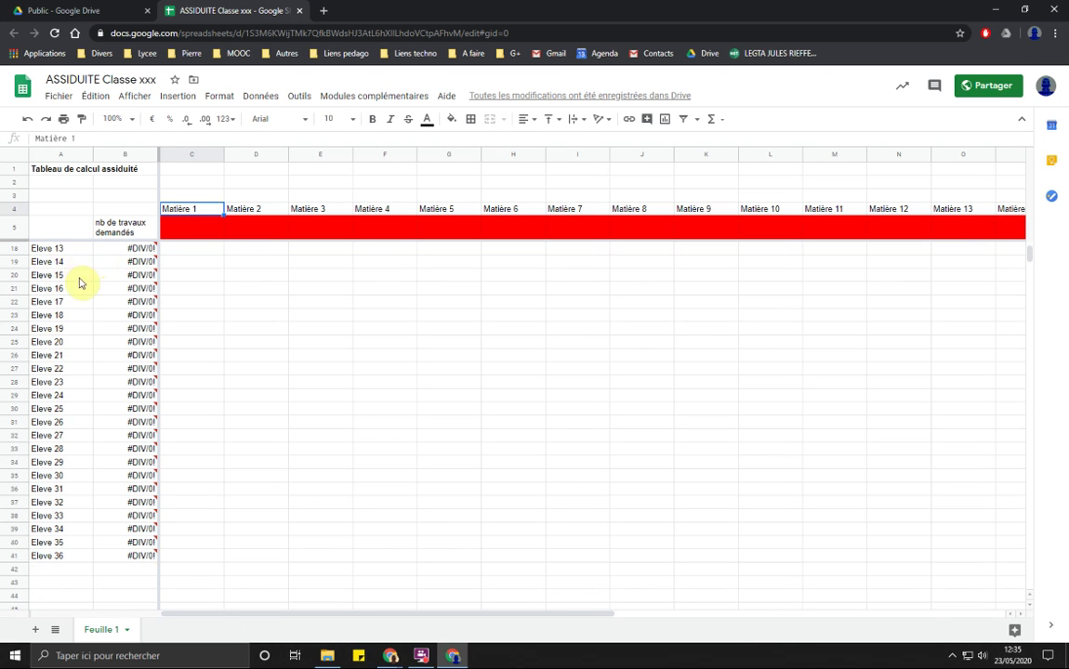
{"action": "left_click", "coordinate": [56, 558]}
{"action": "scroll", "coordinate": [374, 516], "scroll_direction": "down", "scroll_amount": 6}
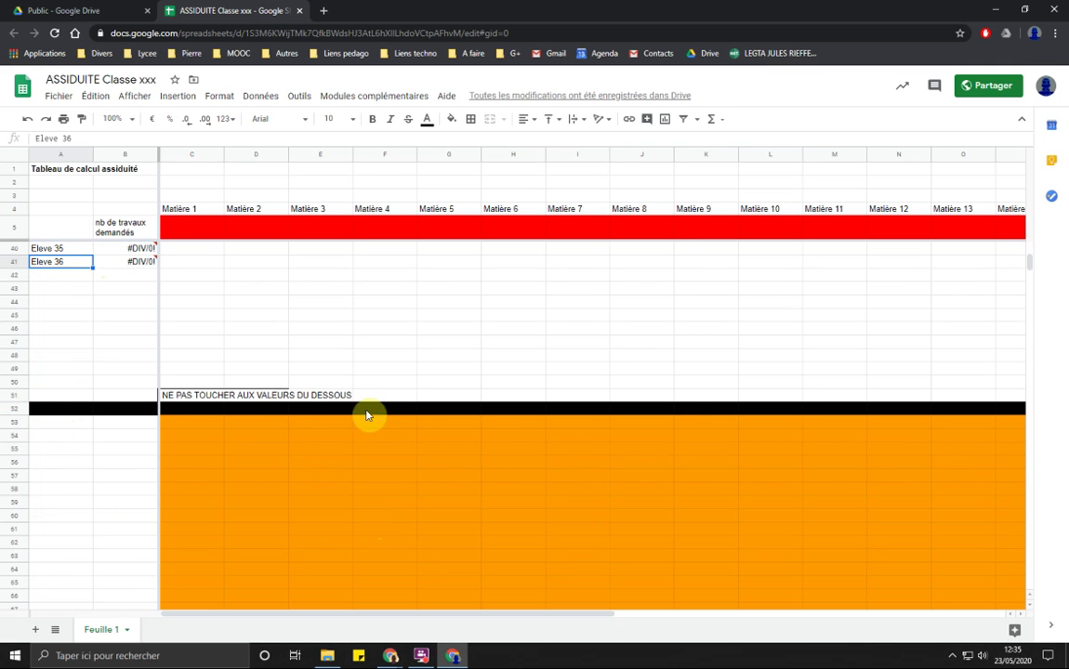
{"action": "left_click", "coordinate": [211, 430]}
{"action": "scroll", "coordinate": [733, 465], "scroll_direction": "down", "scroll_amount": 7}
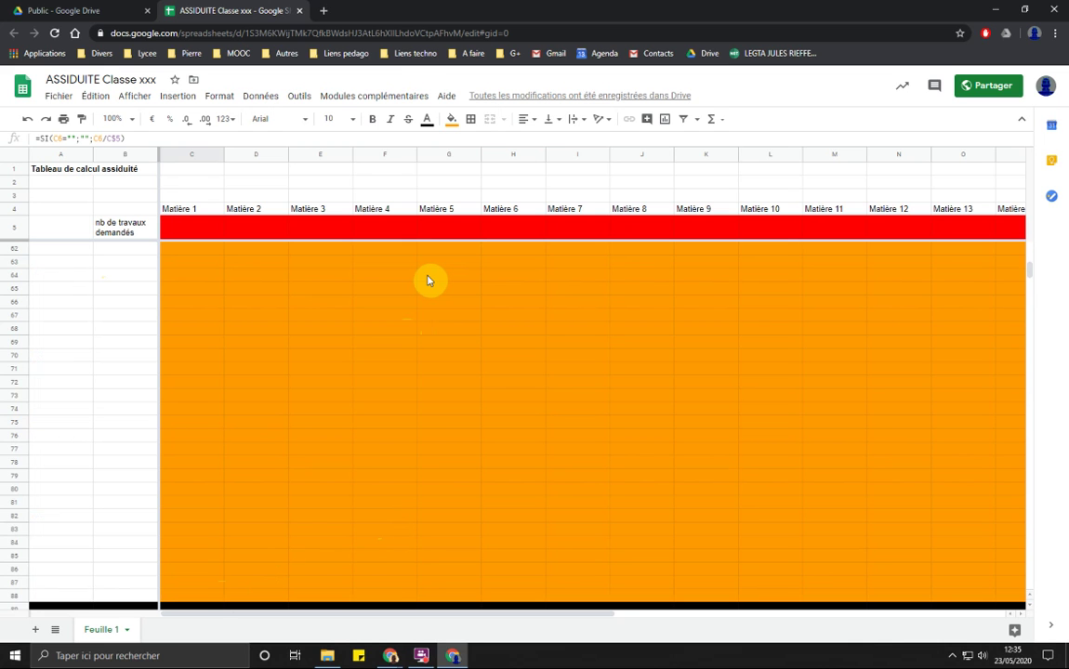
{"action": "scroll", "coordinate": [429, 280], "scroll_direction": "up", "scroll_amount": 10}
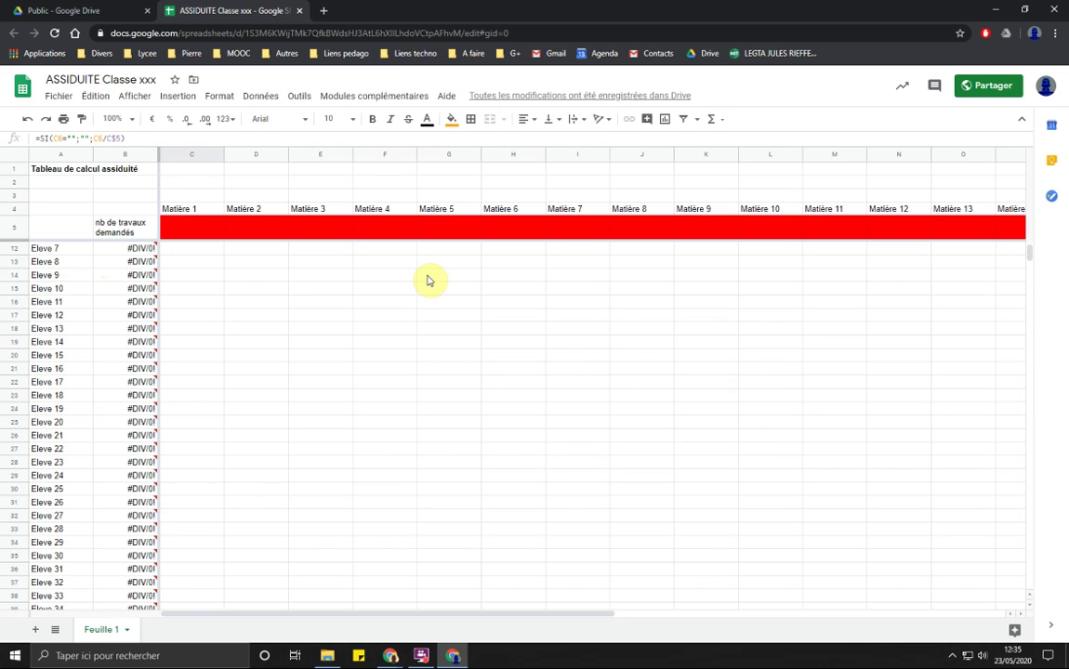
Rename the first three subject headings in row 4 as SNT, EPS P and EPS L.
{"action": "left_click", "coordinate": [204, 210]}
{"action": "type", "text": "SNT"}
{"action": "key", "text": "Tab"}
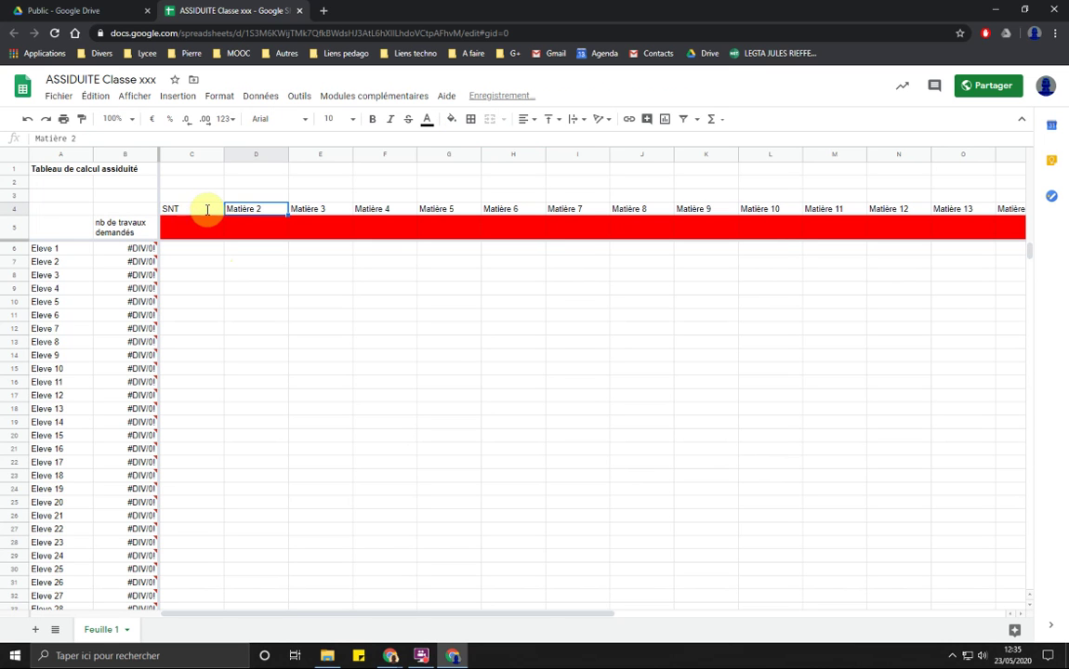
{"action": "type", "text": "ESP"}
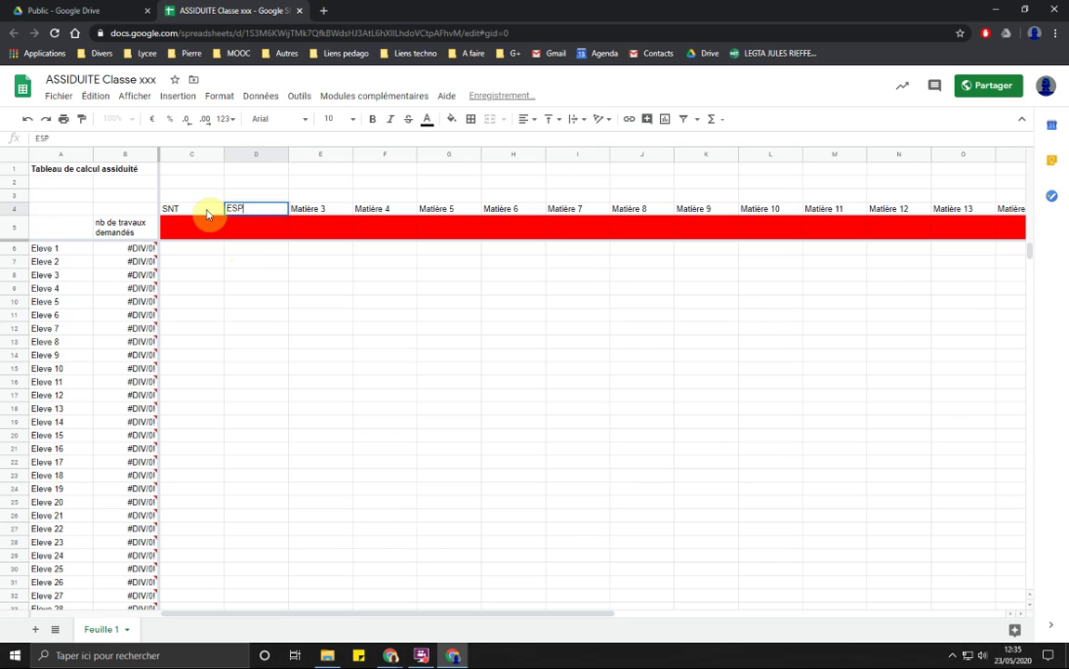
{"action": "key", "text": "BackSpace"}
{"action": "key", "text": "BackSpace"}
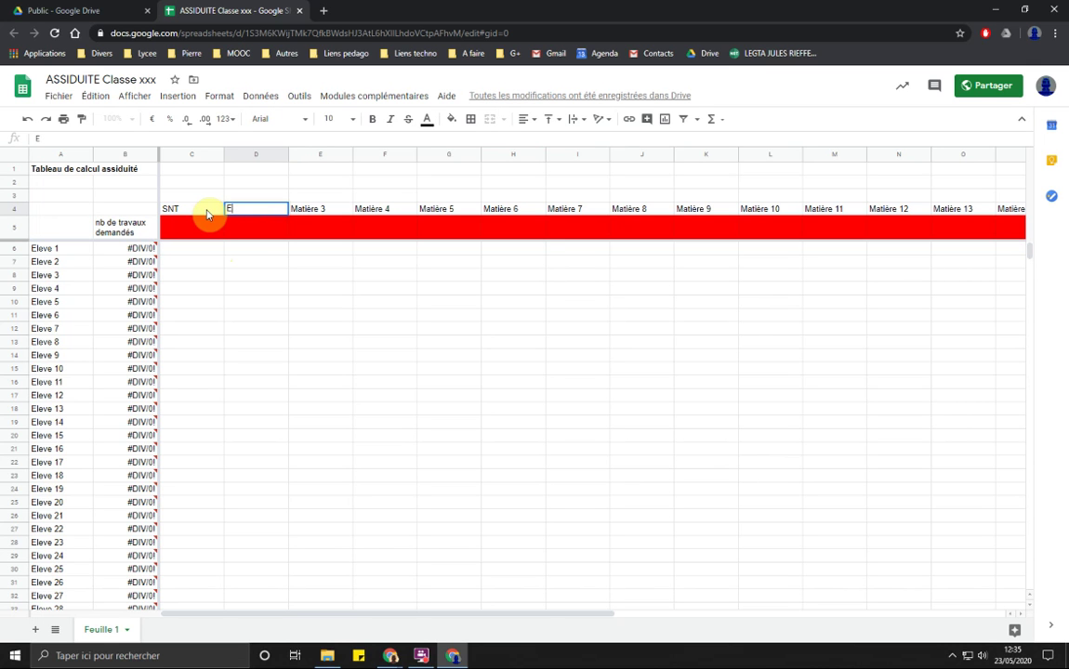
{"action": "type", "text": "PS P"}
{"action": "key", "text": "Tab"}
{"action": "type", "text": "EPS"}
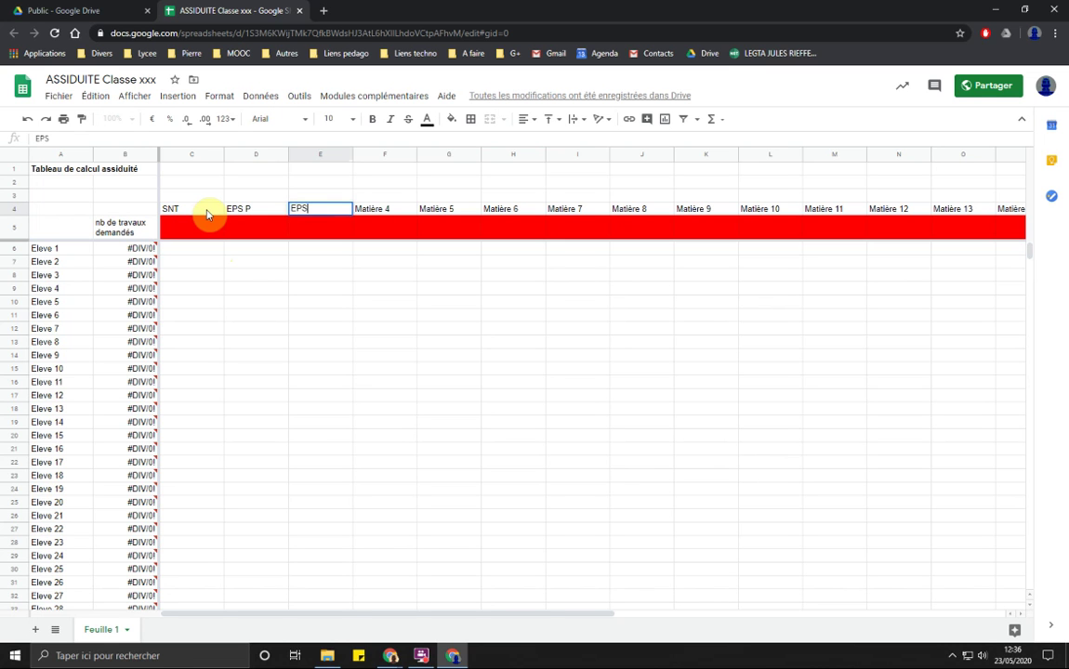
{"action": "type", "text": " L"}
{"action": "left_click", "coordinate": [247, 251]}
Enter the number of assignments requested in row 5: 5 for SNT, 3 for EPS P and 2 for EPS L.
{"action": "left_click", "coordinate": [177, 229]}
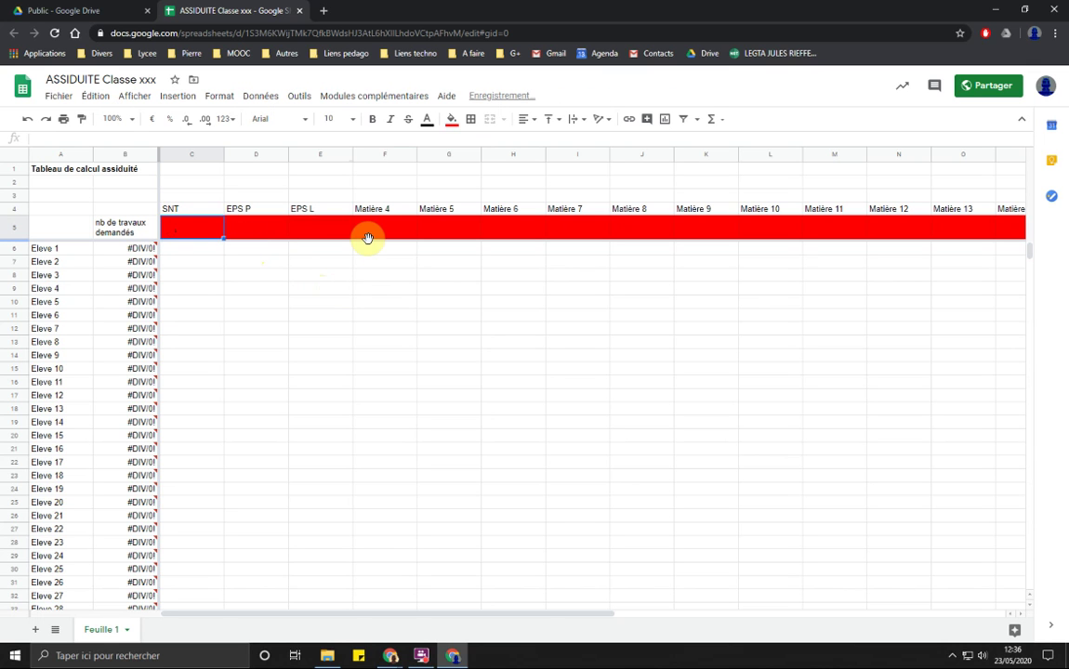
{"action": "type", "text": "4"}
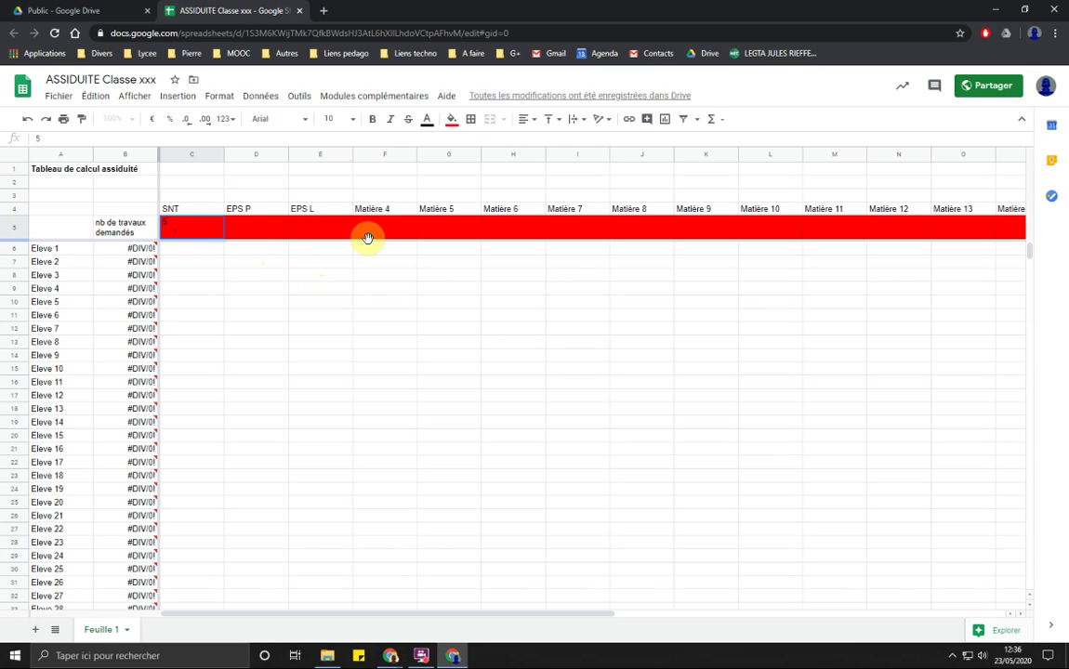
{"action": "key", "text": "Return"}
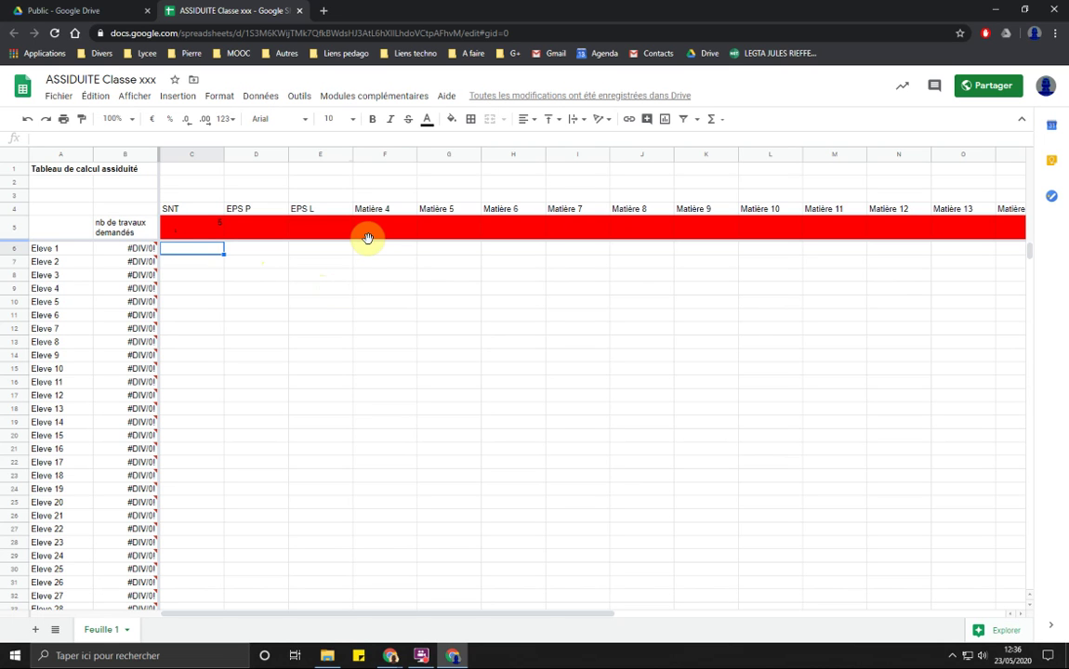
{"action": "left_click", "coordinate": [271, 238]}
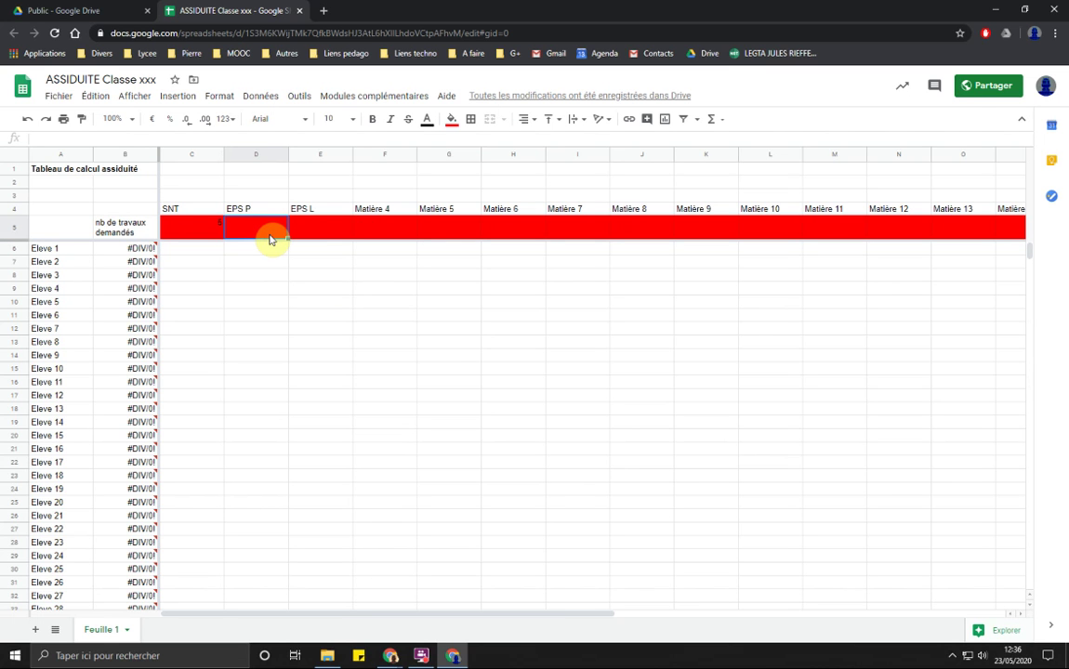
{"action": "double_click", "coordinate": [271, 239]}
{"action": "type", "text": "3"}
{"action": "key", "text": "Tab"}
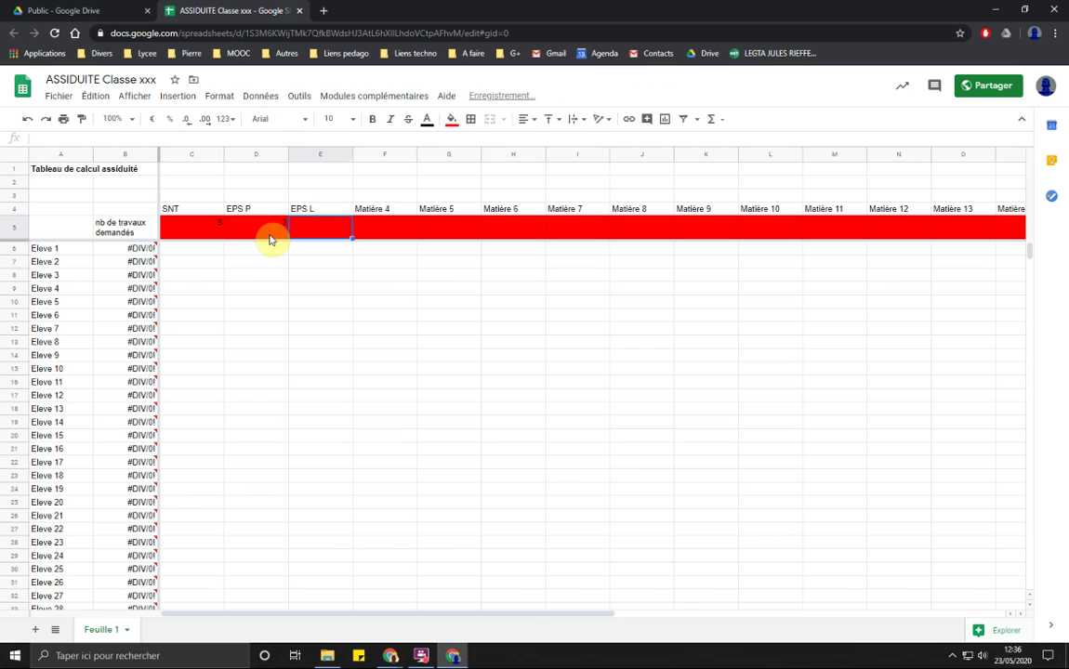
{"action": "type", "text": "2"}
{"action": "key", "text": "Return"}
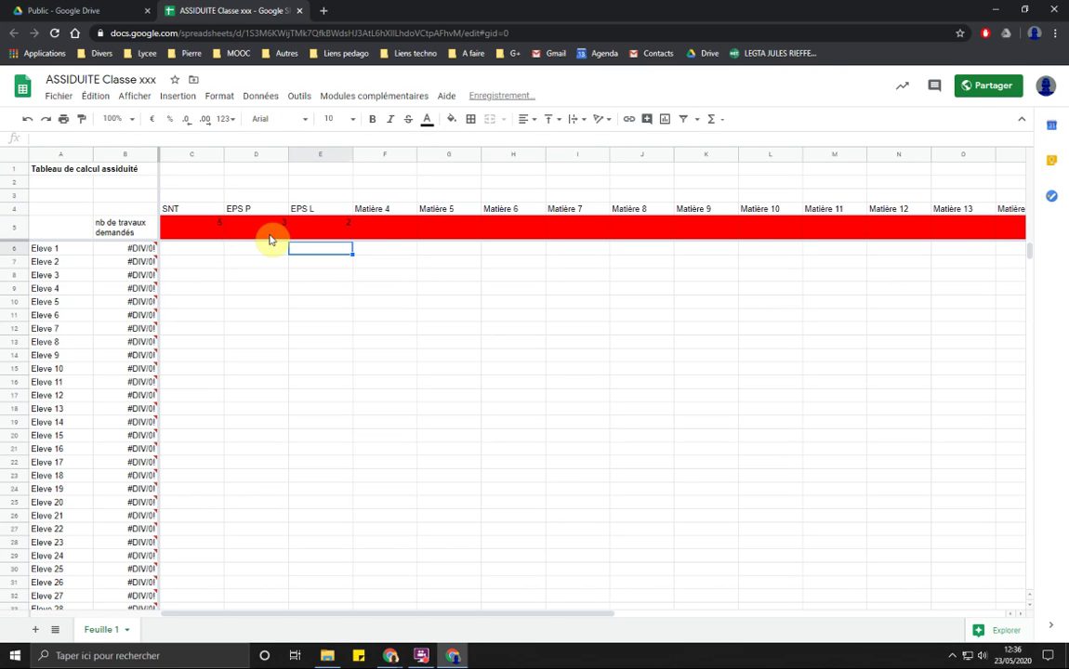
Record the work handed in by Eleve 1 as 5 for SNT and 2 for EPS L.
{"action": "left_click", "coordinate": [186, 248]}
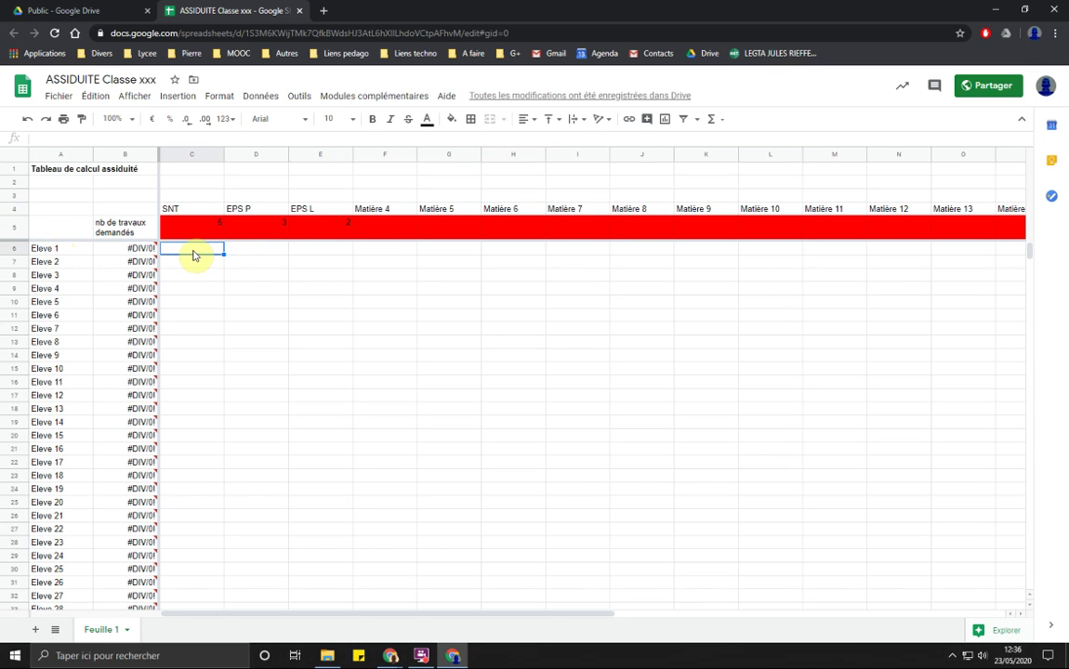
{"action": "type", "text": "5"}
{"action": "key", "text": "Return"}
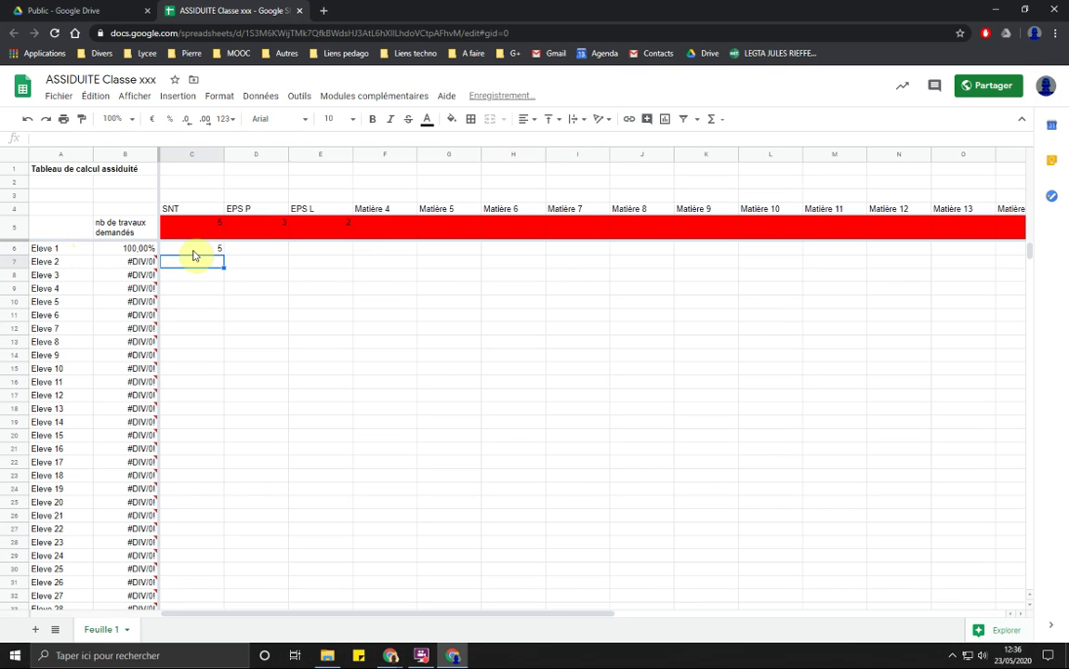
{"action": "left_click", "coordinate": [136, 250]}
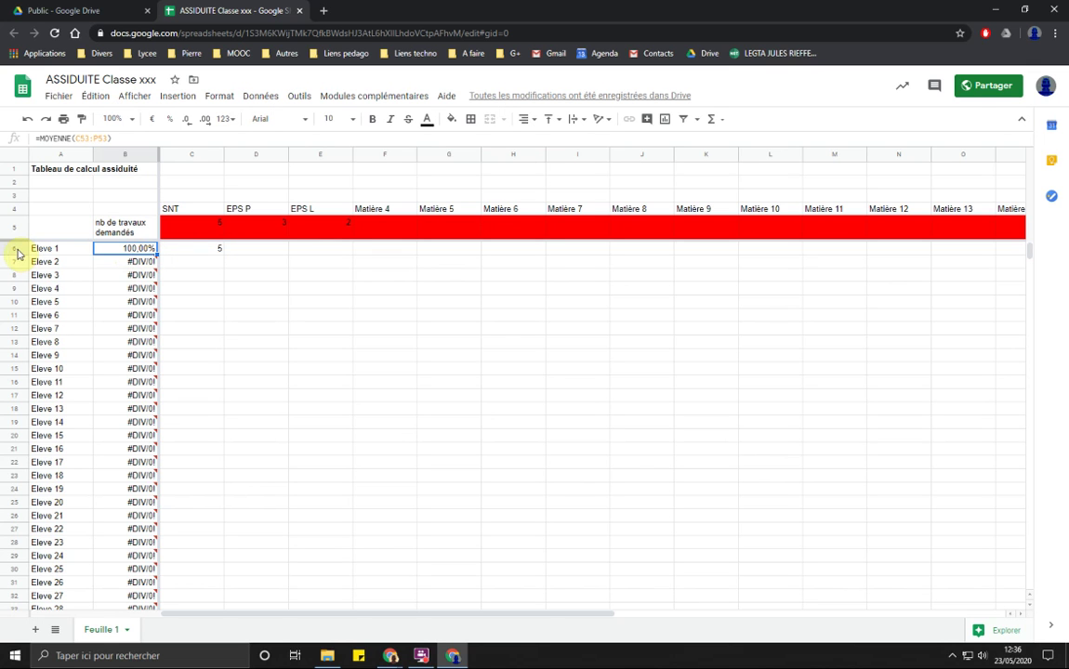
{"action": "left_click", "coordinate": [245, 227]}
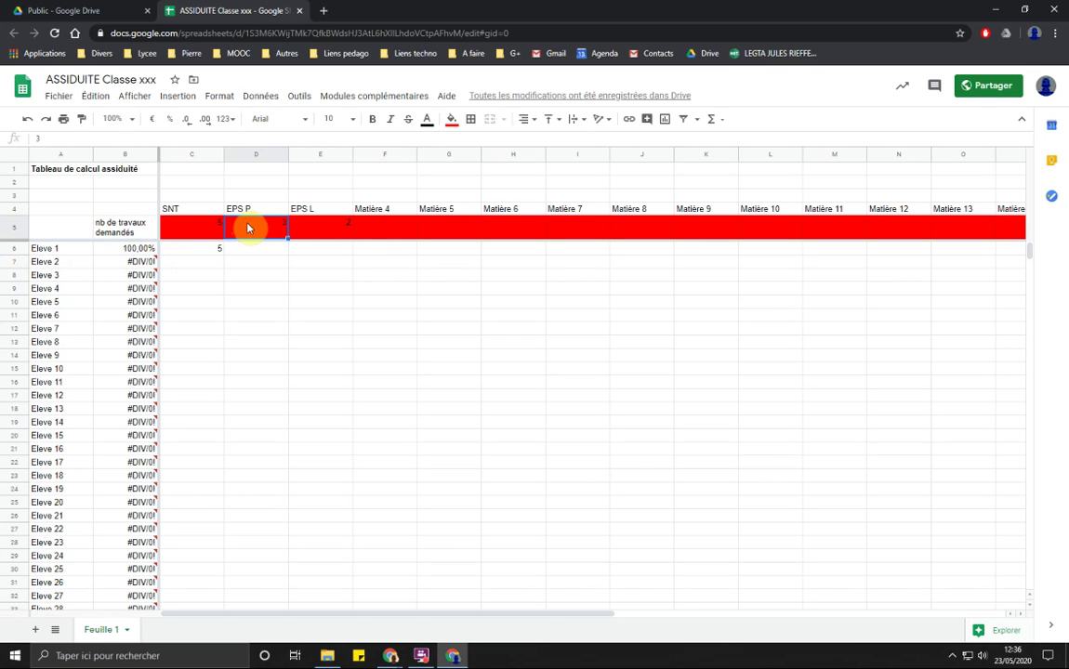
{"action": "left_click", "coordinate": [339, 251]}
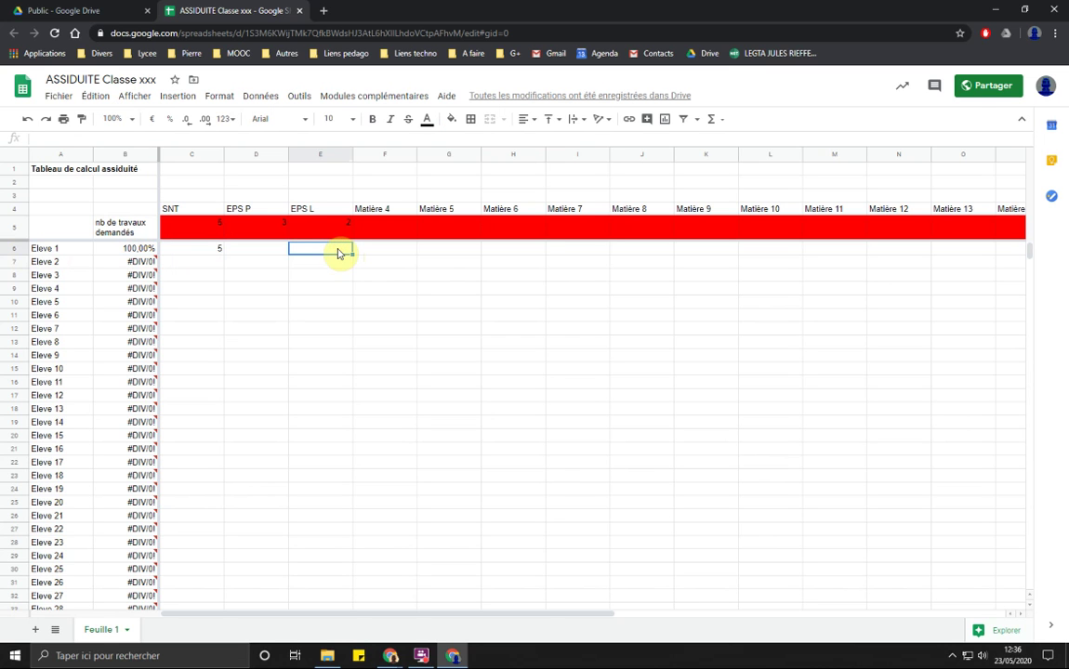
{"action": "type", "text": "2"}
{"action": "key", "text": "Return"}
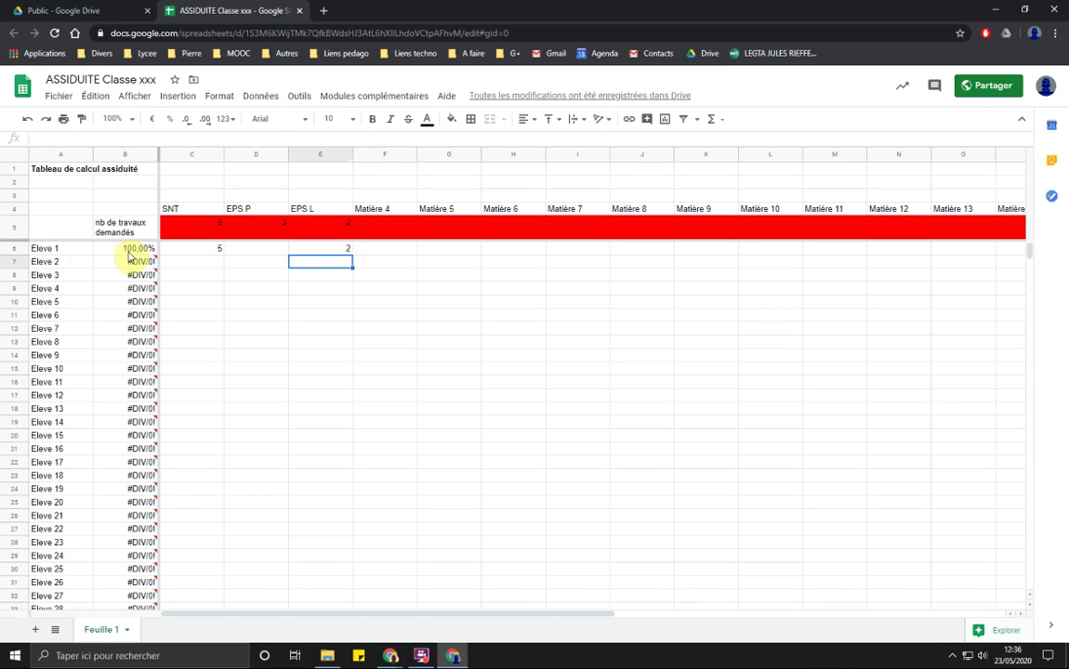
Record the work handed in by Eleve 2 as 5 for SNT and 0 for EPS P.
{"action": "left_click", "coordinate": [110, 263]}
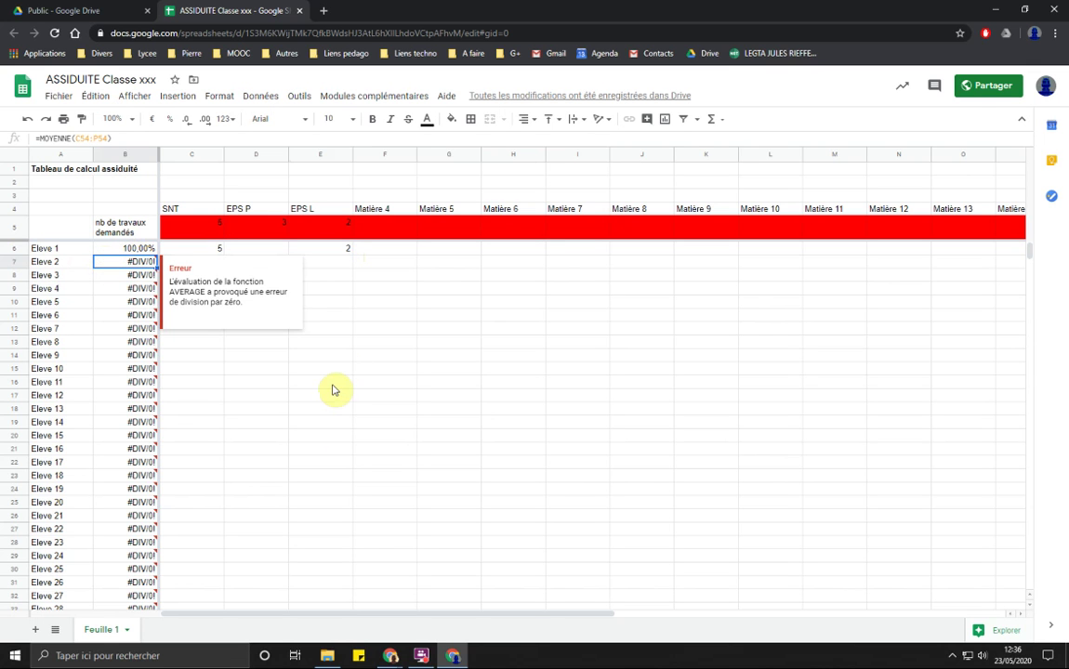
{"action": "left_click", "coordinate": [193, 264]}
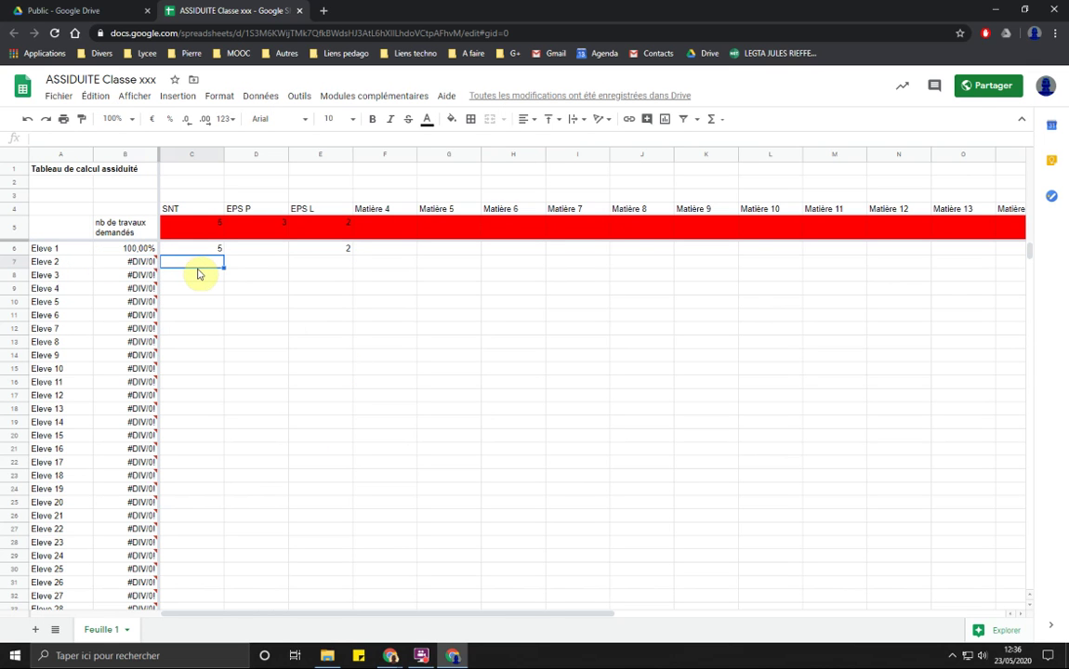
{"action": "type", "text": "5"}
{"action": "key", "text": "Return"}
{"action": "key", "text": "Right"}
{"action": "key", "text": "Up"}
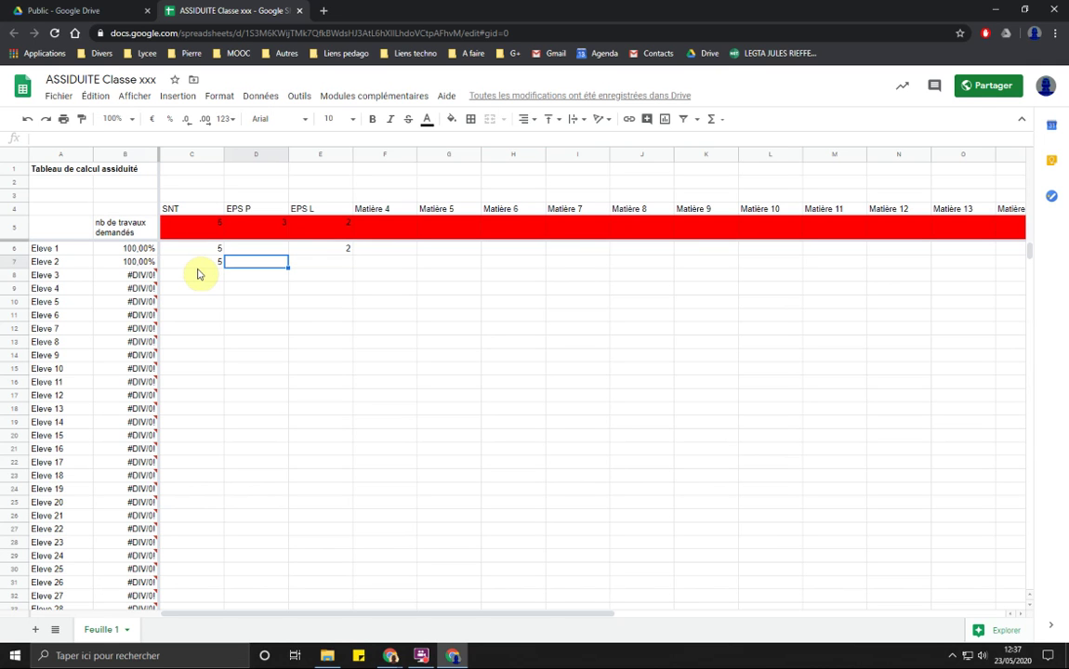
{"action": "type", "text": "0"}
{"action": "key", "text": "Return"}
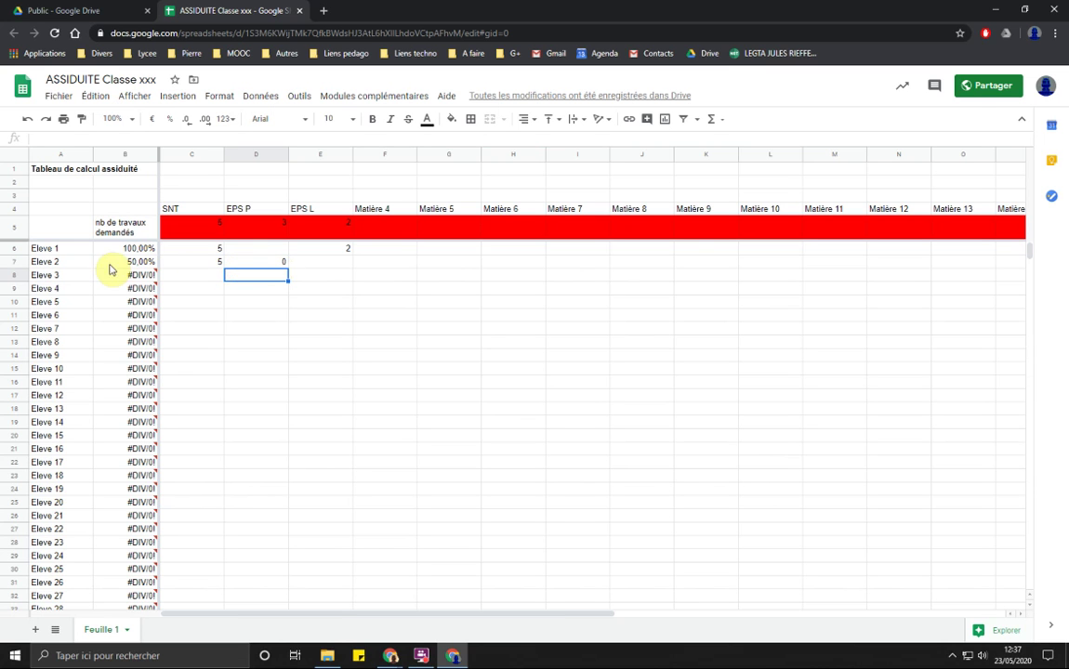
Inspect Eleve 2's average formula and the SNT ratio formulas for the first two students in the orange block.
{"action": "left_click", "coordinate": [130, 265]}
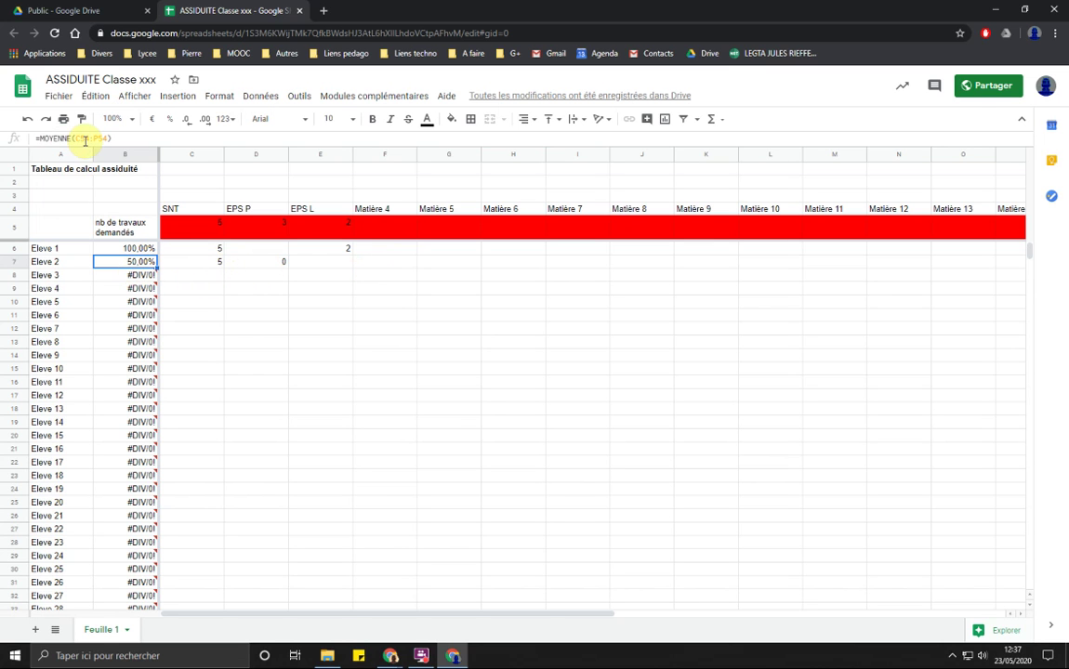
{"action": "scroll", "coordinate": [259, 317], "scroll_direction": "down", "scroll_amount": 10}
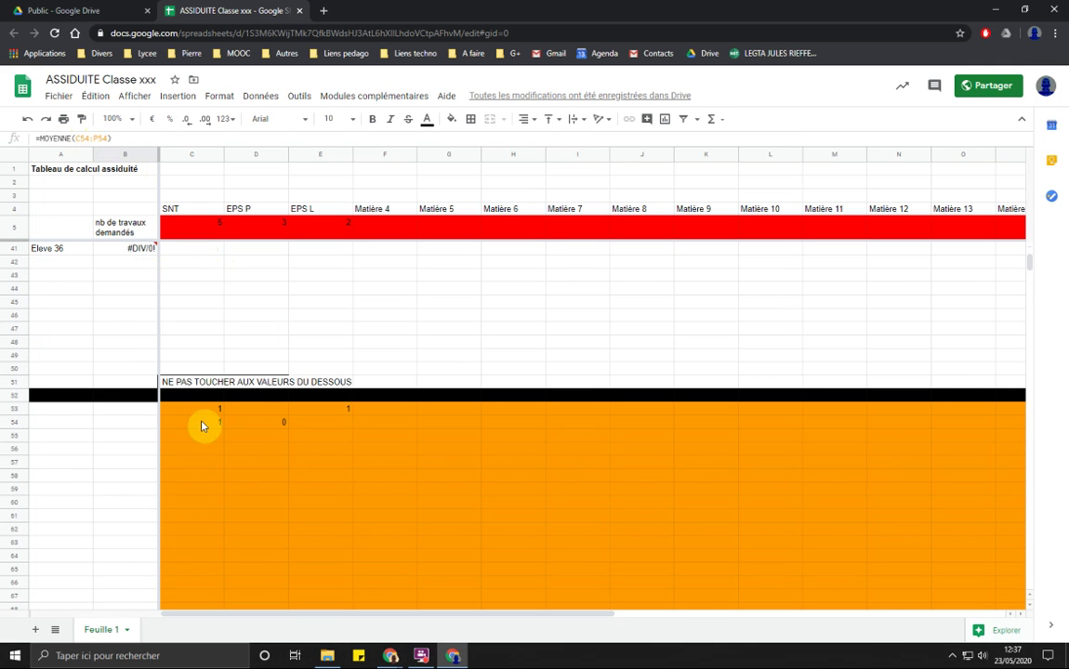
{"action": "left_click", "coordinate": [203, 424]}
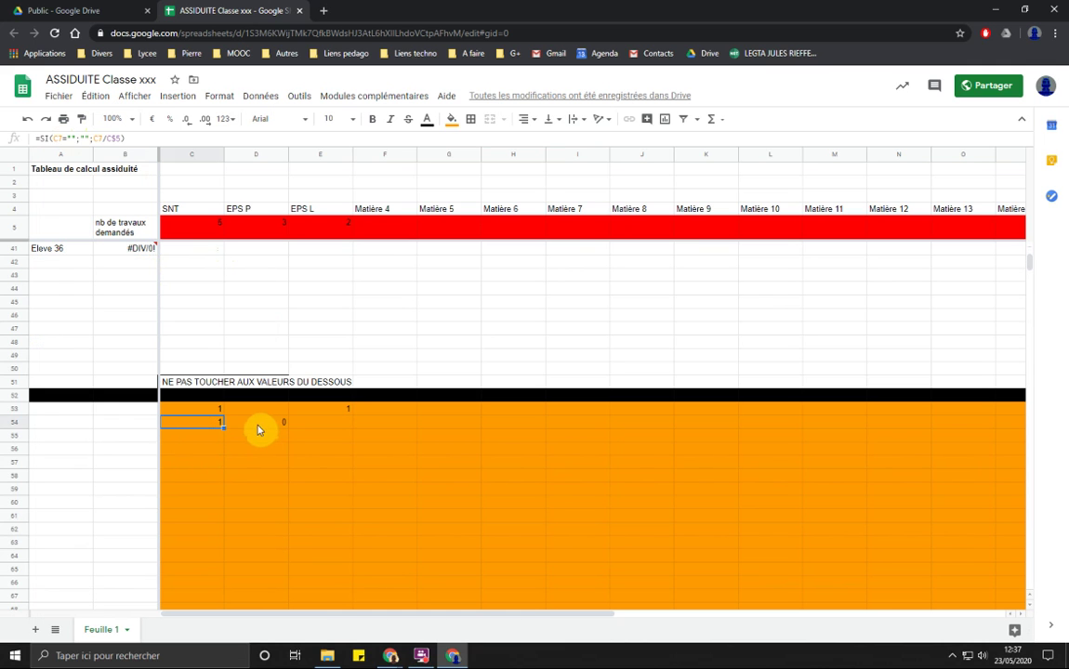
{"action": "scroll", "coordinate": [263, 430], "scroll_direction": "up", "scroll_amount": 2}
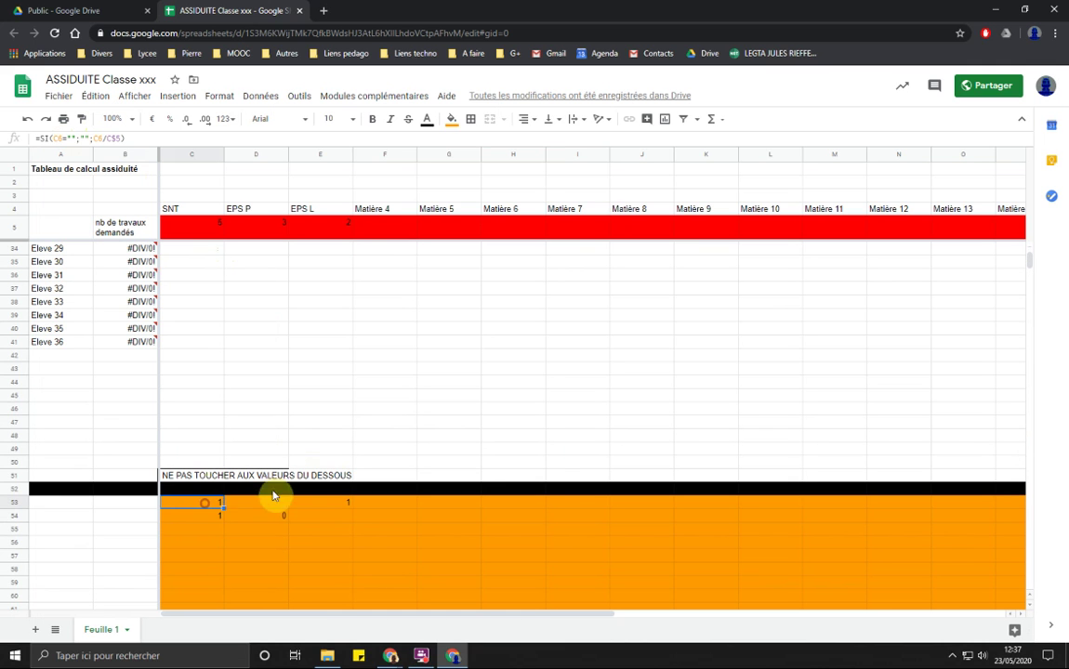
{"action": "left_click", "coordinate": [206, 503]}
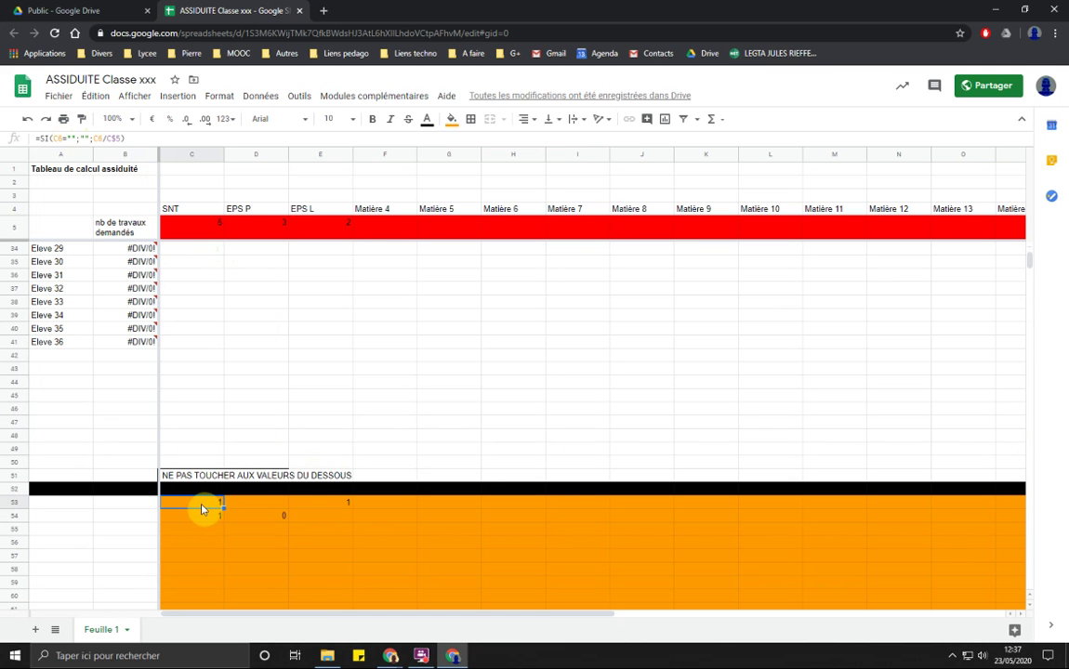
Examine the SNT and EPS P ratio formulas for the first two students in the orange block.
{"action": "left_click", "coordinate": [53, 138]}
{"action": "left_click_drag", "start_coordinate": [53, 138], "coordinate": [73, 138]}
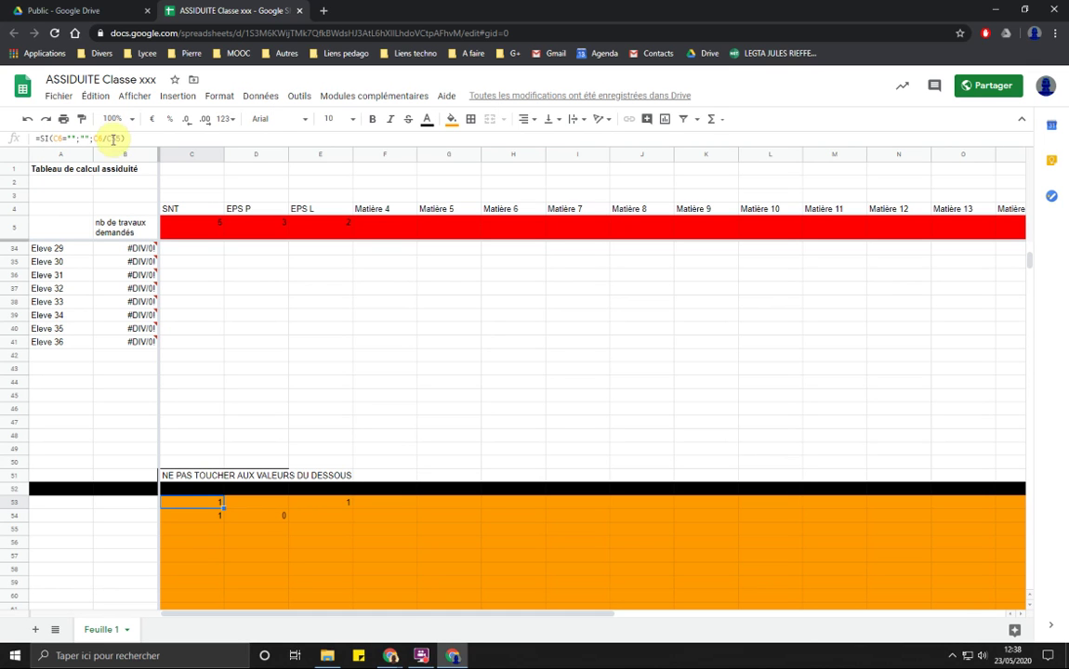
{"action": "left_click", "coordinate": [193, 524]}
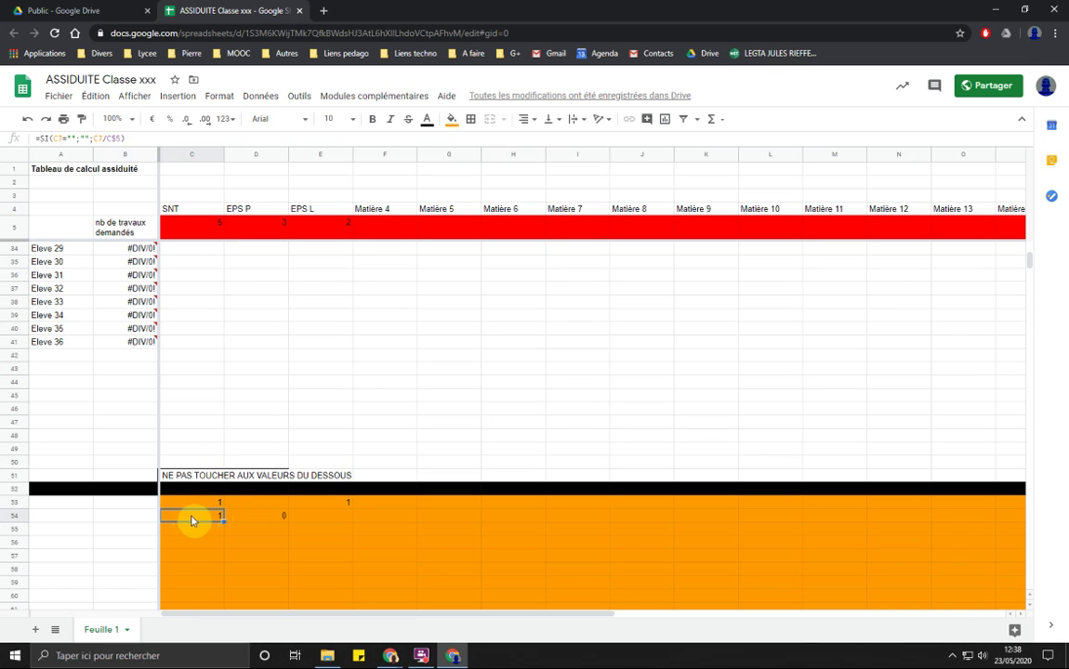
{"action": "left_click", "coordinate": [260, 517]}
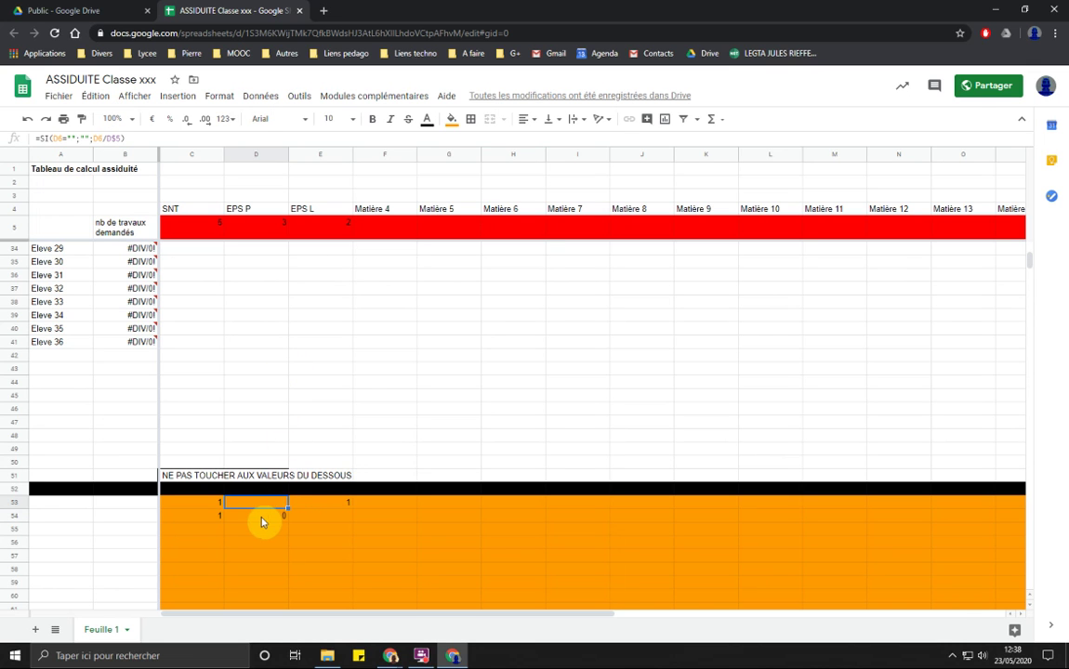
Compare the EPS P entries of Eleve 1 and Eleve 2 with Eleve 2's SNT and EPS P ratio formulas in the orange block.
{"action": "scroll", "coordinate": [258, 435], "scroll_direction": "up", "scroll_amount": 5}
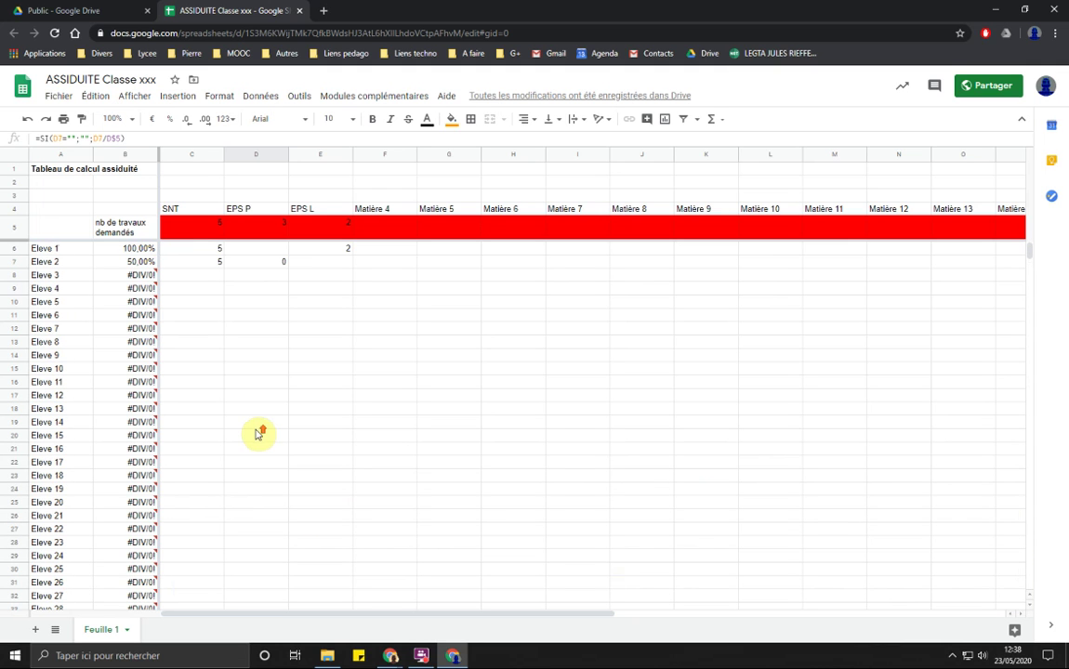
{"action": "left_click", "coordinate": [255, 249]}
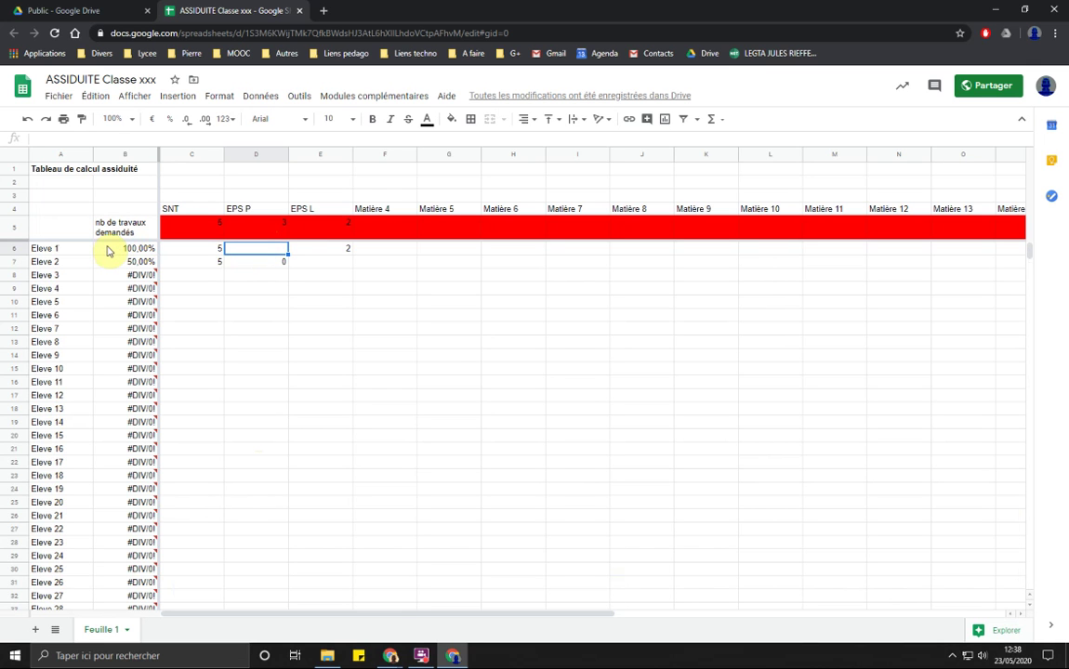
{"action": "left_click", "coordinate": [251, 263]}
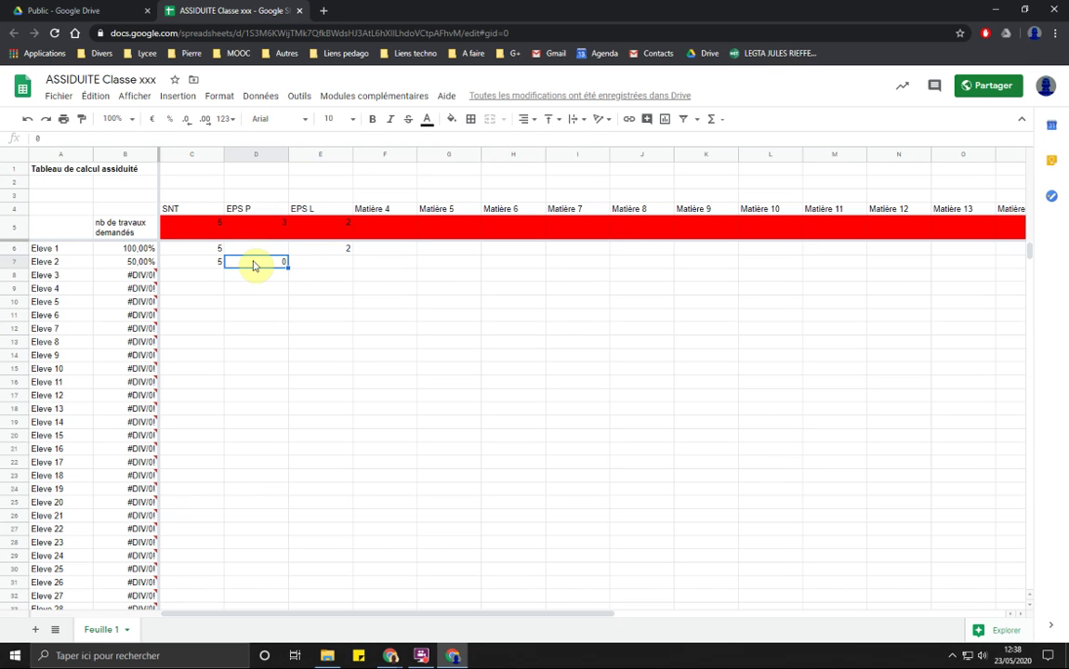
{"action": "scroll", "coordinate": [254, 270], "scroll_direction": "down", "scroll_amount": 10}
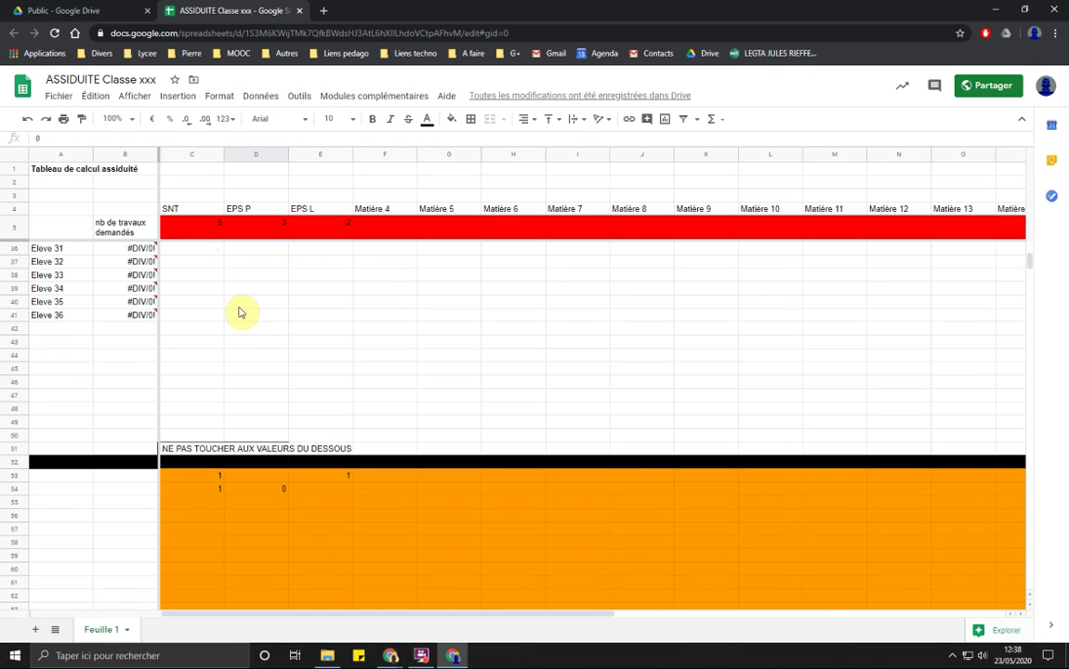
{"action": "left_click", "coordinate": [267, 357]}
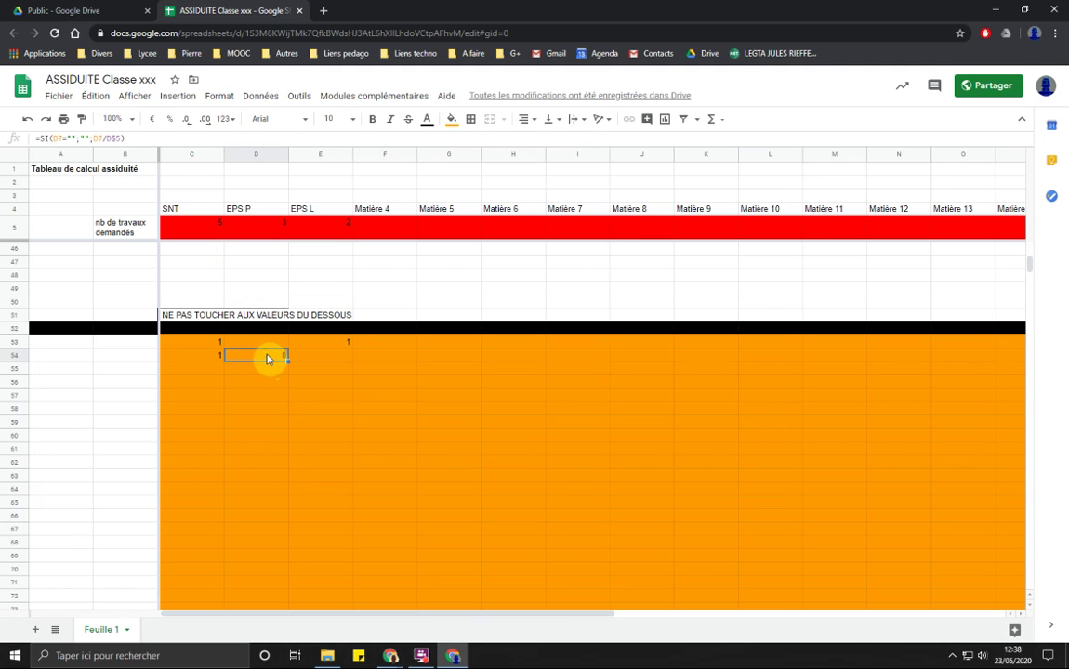
{"action": "left_click", "coordinate": [195, 360]}
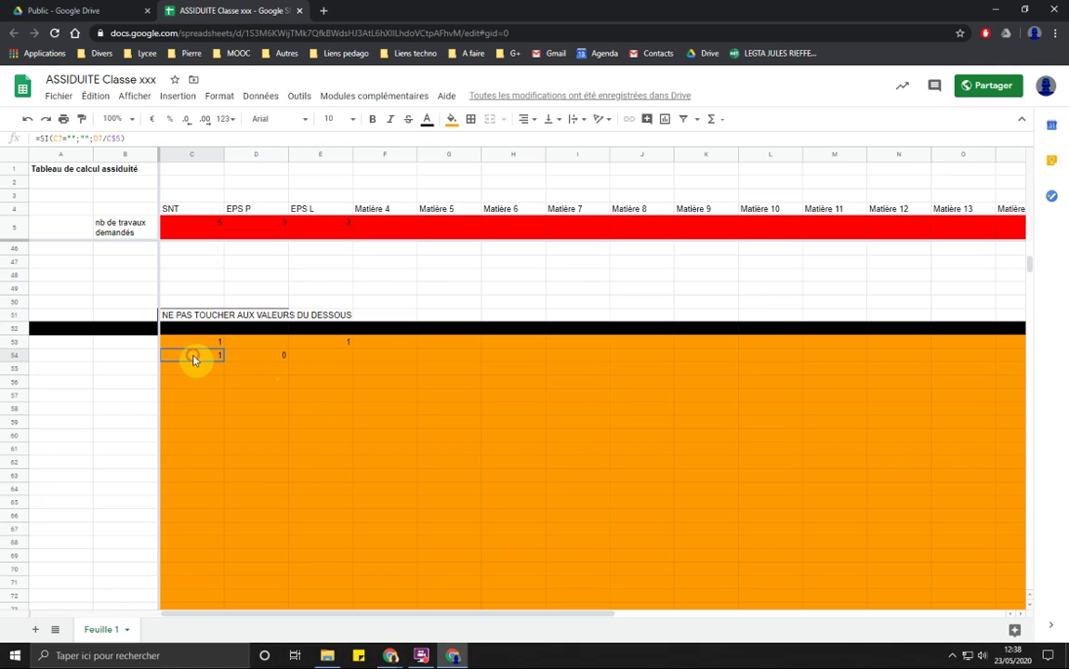
{"action": "left_click", "coordinate": [276, 360]}
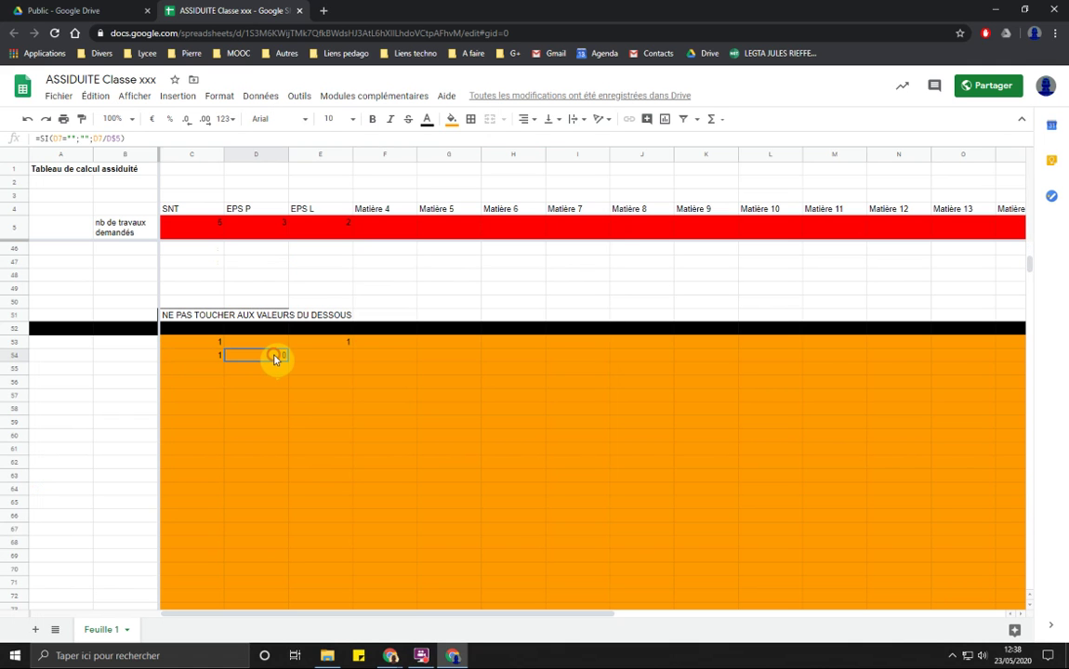
Change the work handed in by Eleve 2 for EPS P to 1.
{"action": "scroll", "coordinate": [276, 361], "scroll_direction": "up", "scroll_amount": 10}
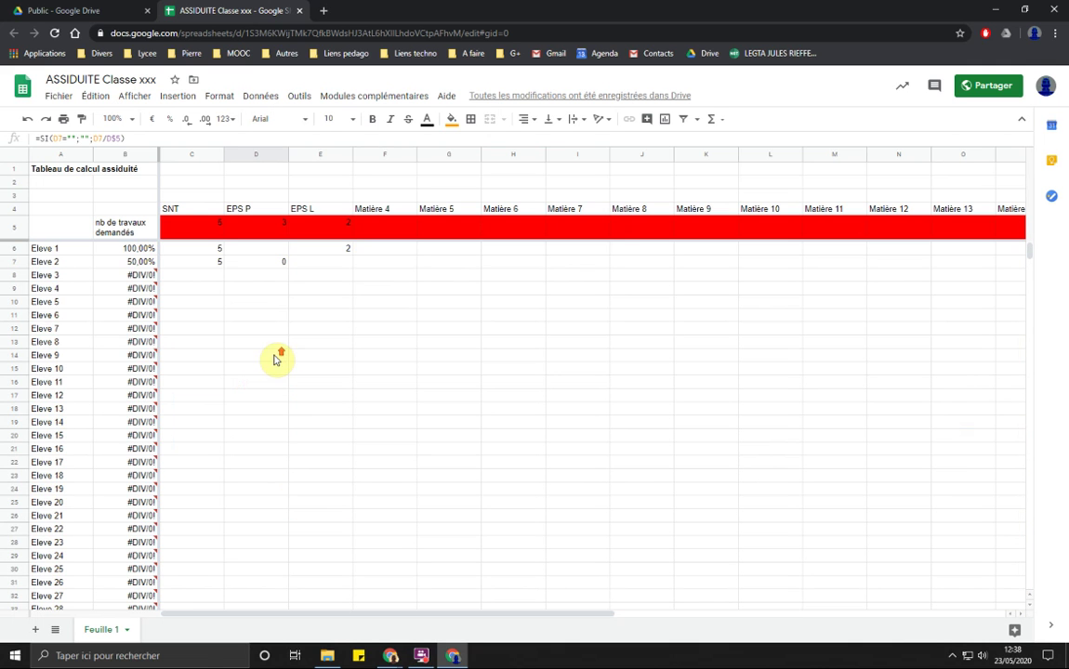
{"action": "left_click", "coordinate": [279, 265]}
{"action": "type", "text": "1"}
{"action": "key", "text": "Return"}
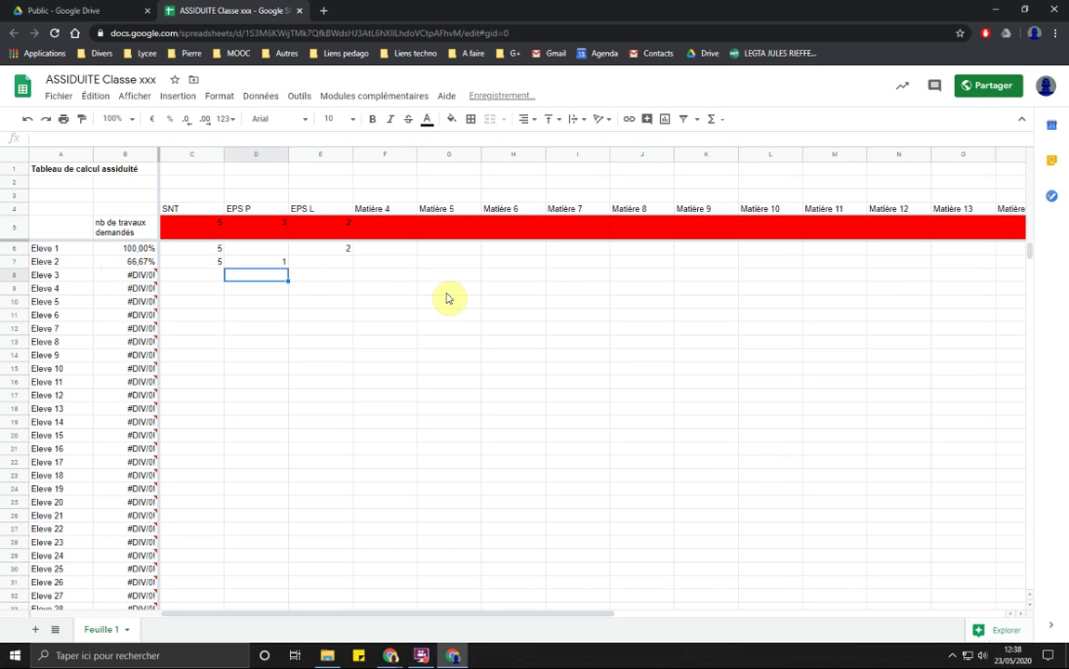